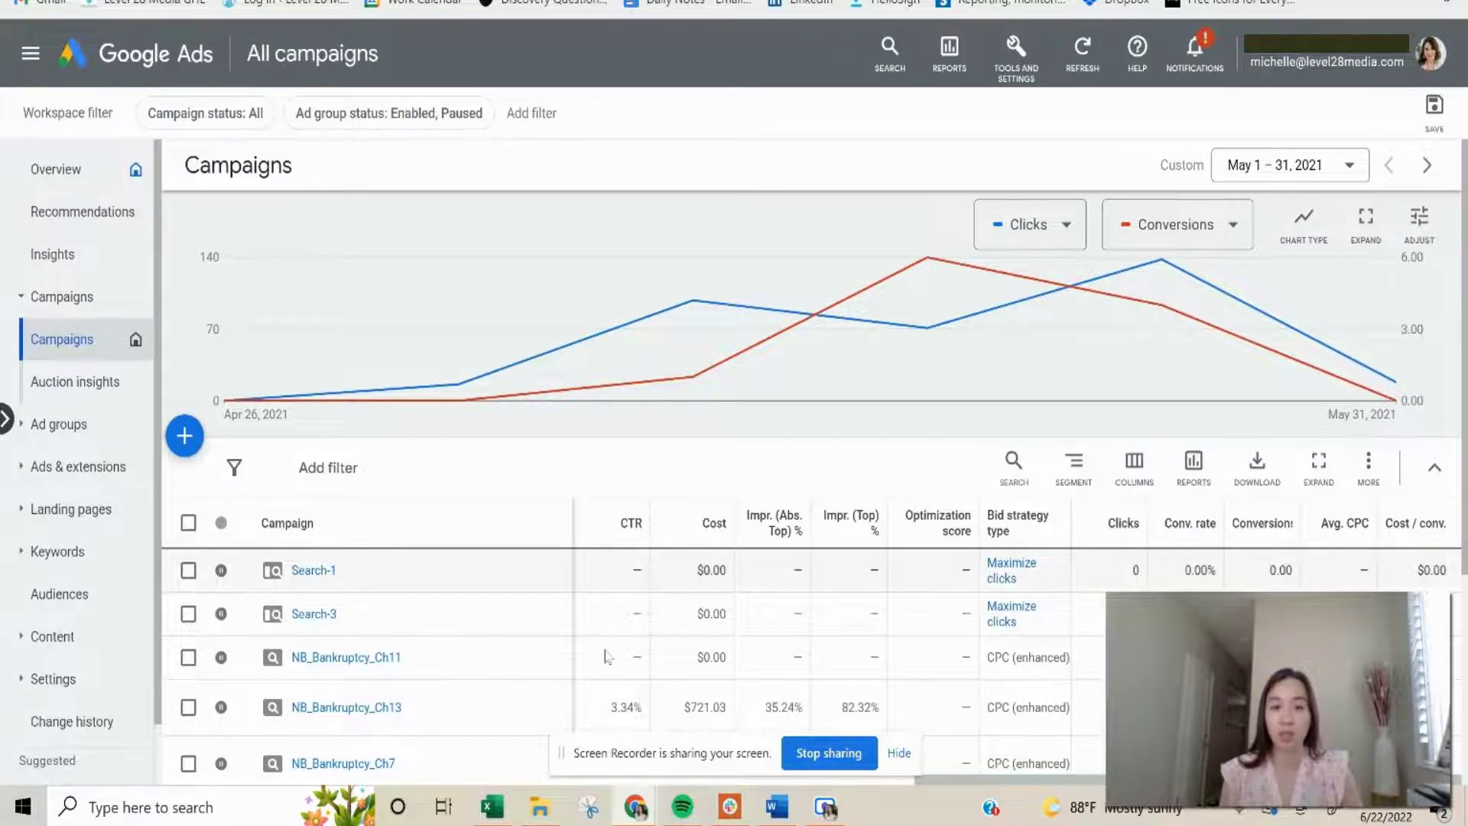
Copy the NB_Bankruptcy_Ch11 campaign from the campaigns table and clear the row selection
{"action": "scroll", "coordinate": [623, 627], "scroll_direction": "down", "scroll_amount": 4}
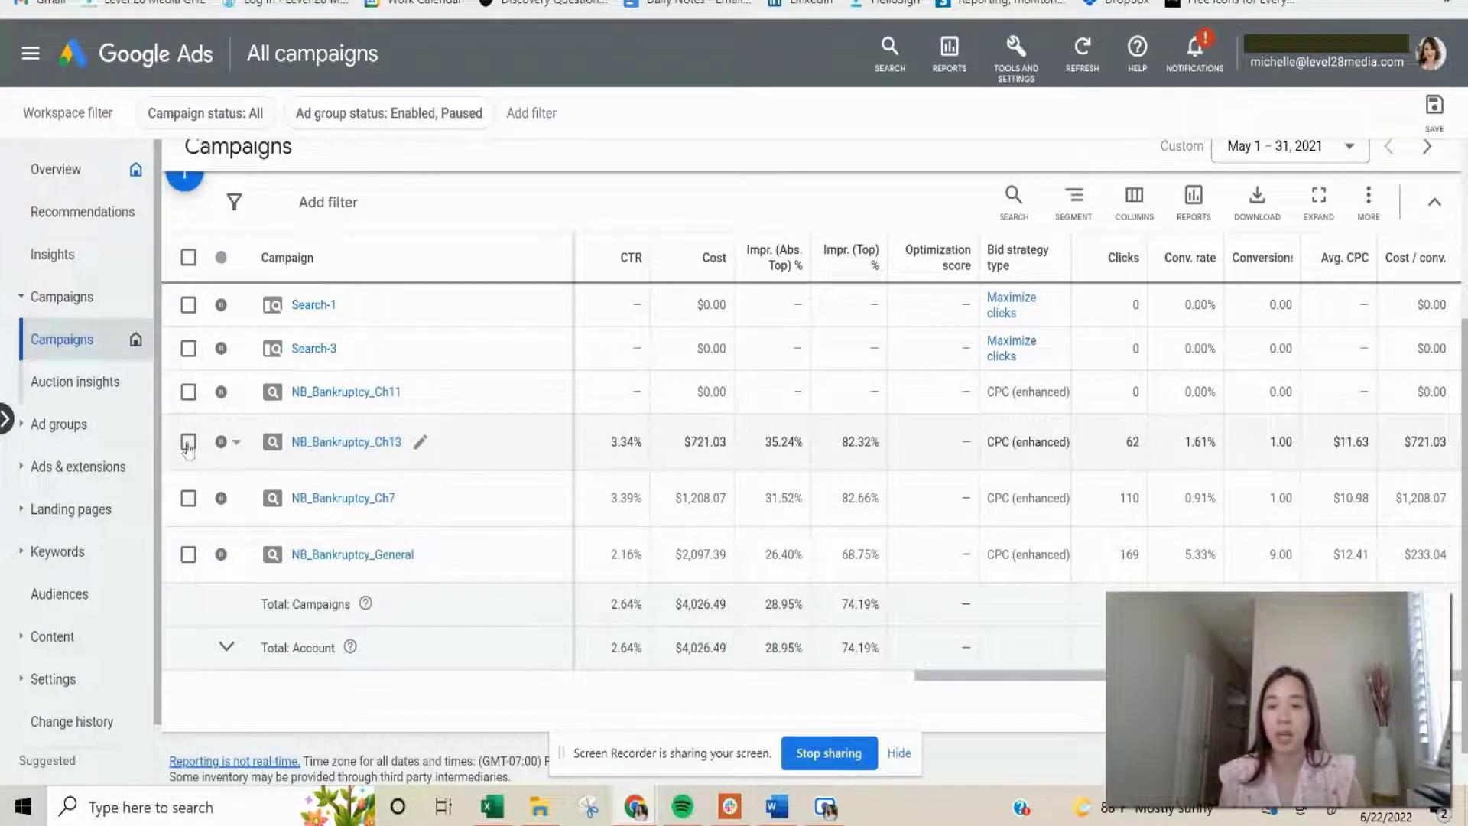
{"action": "left_click", "coordinate": [188, 392]}
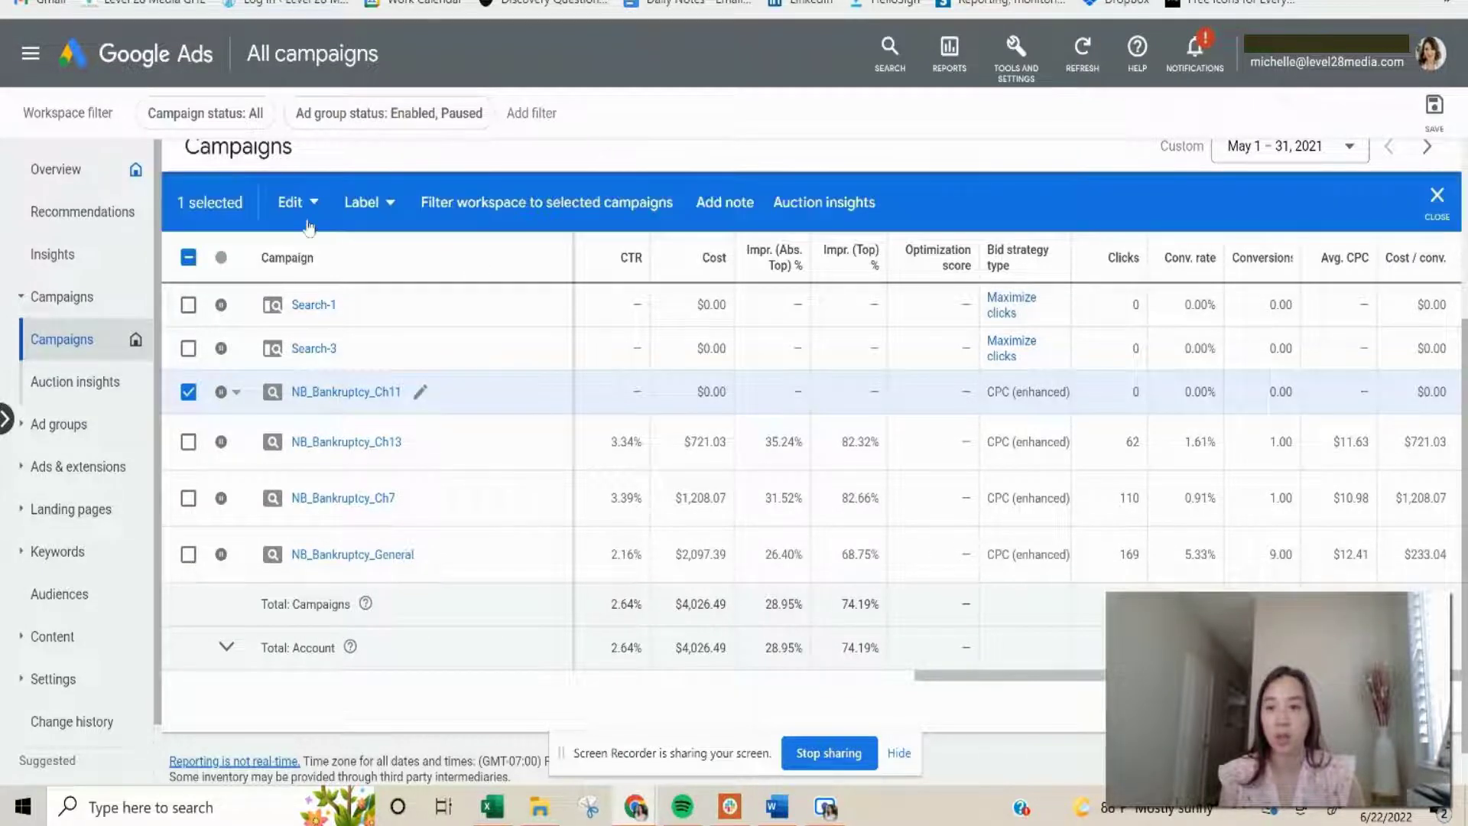
{"action": "left_click", "coordinate": [298, 203]}
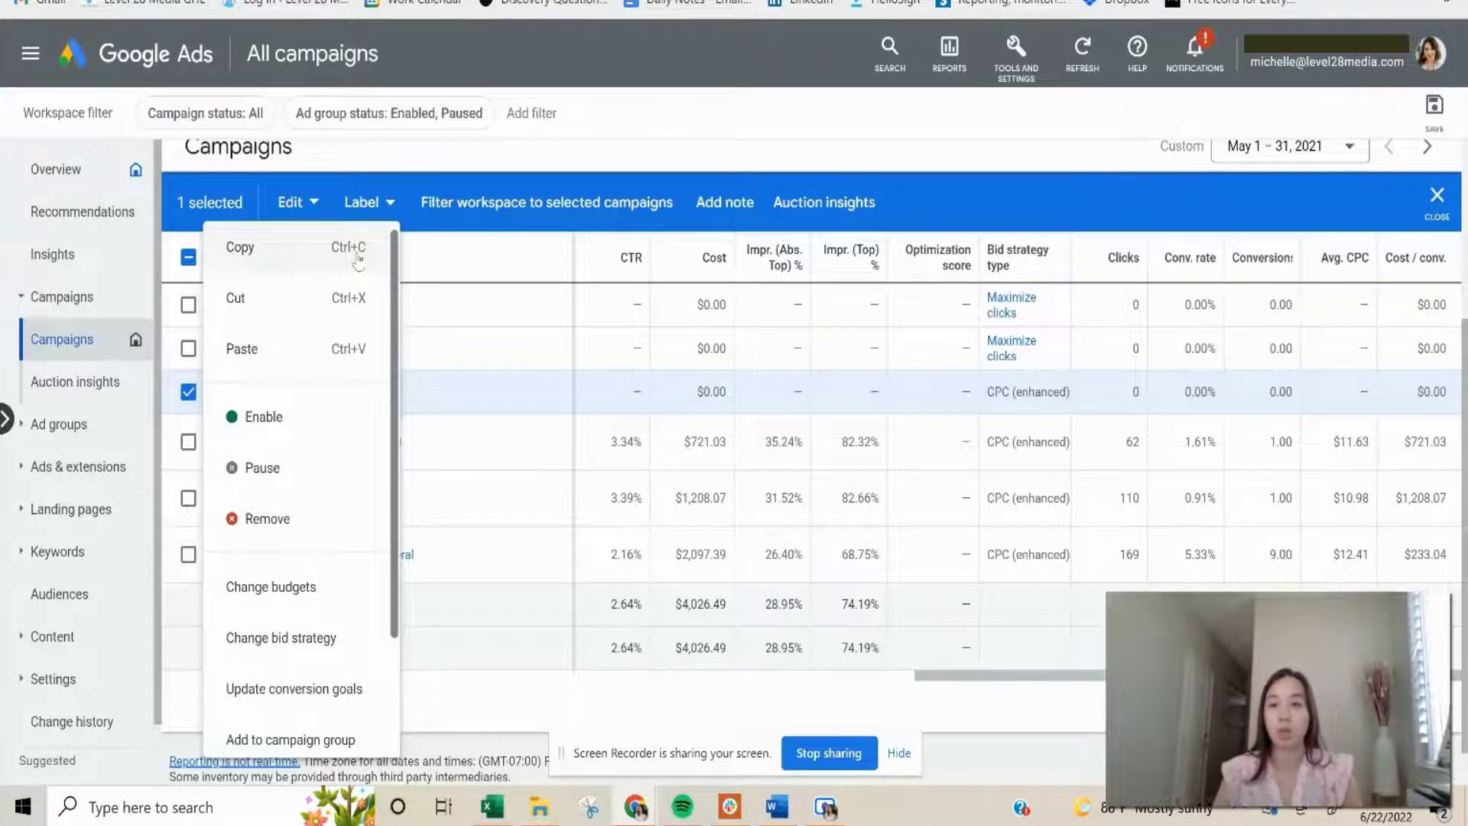
{"action": "scroll", "coordinate": [357, 260], "scroll_direction": "up", "scroll_amount": 1}
{"action": "left_click", "coordinate": [357, 257]}
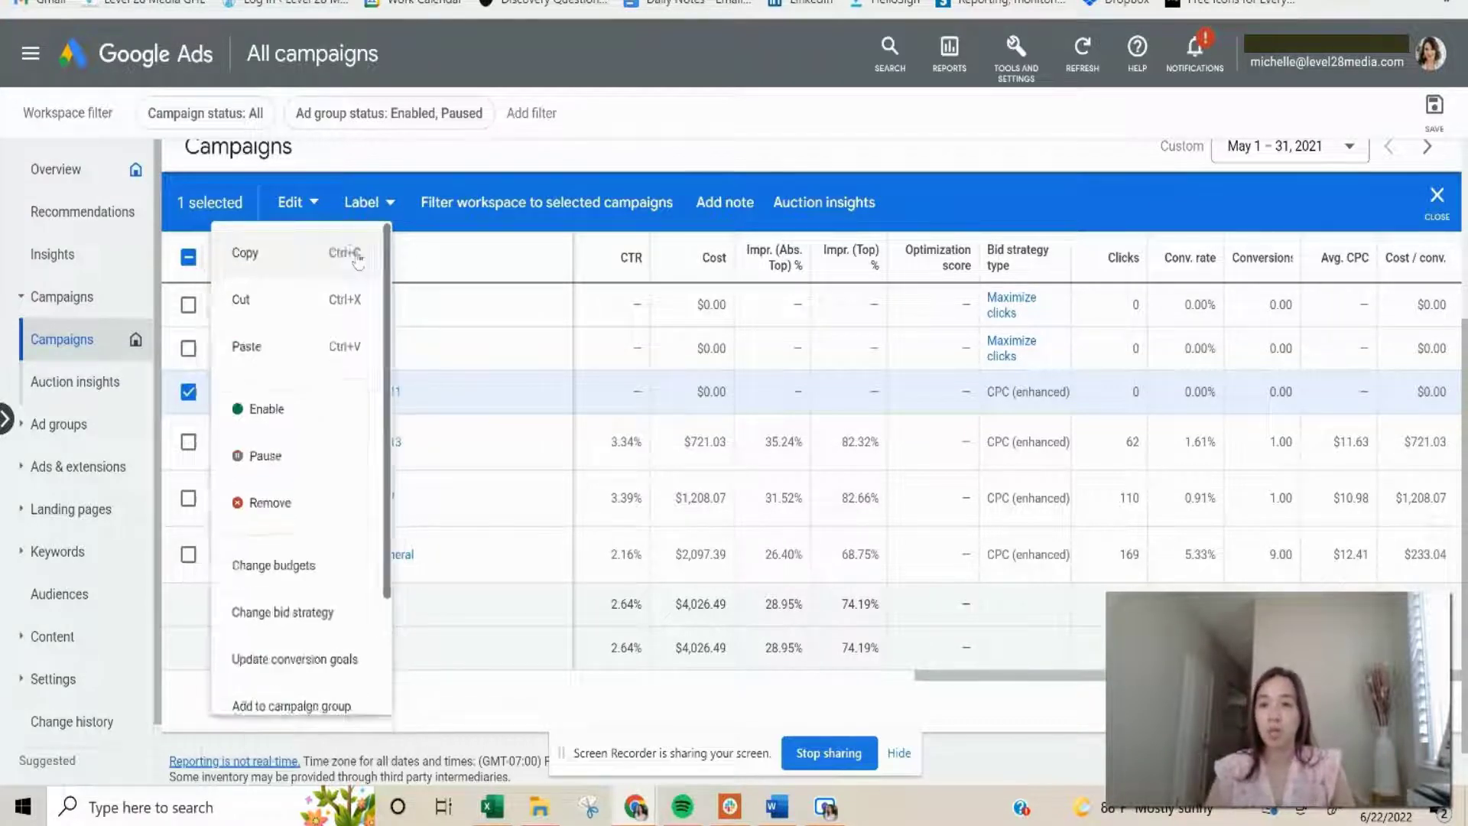
{"action": "left_click", "coordinate": [1438, 204]}
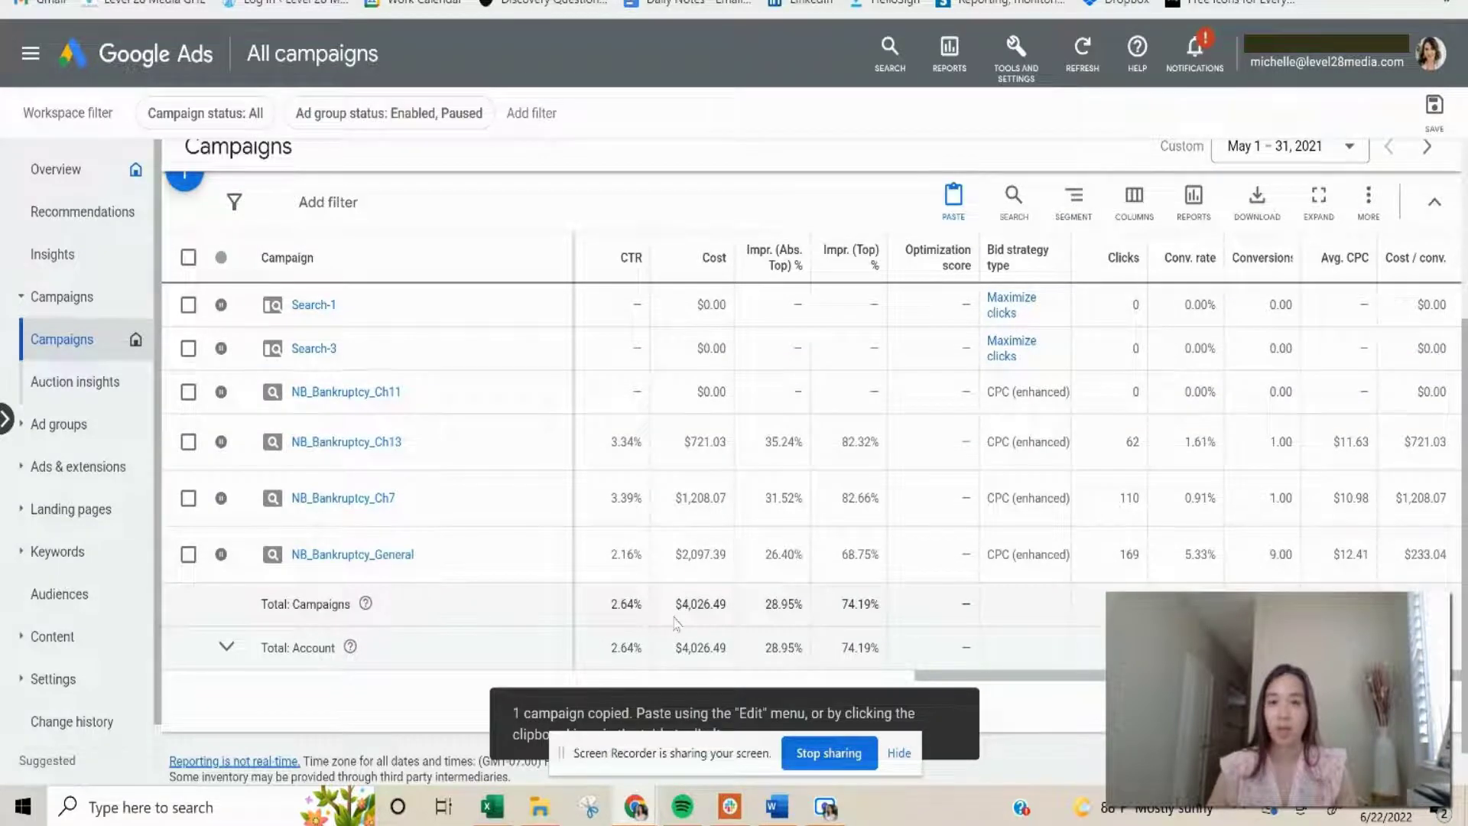
Paste the copied campaign into the same account as a duplicate
{"action": "key", "text": "ctrl+v"}
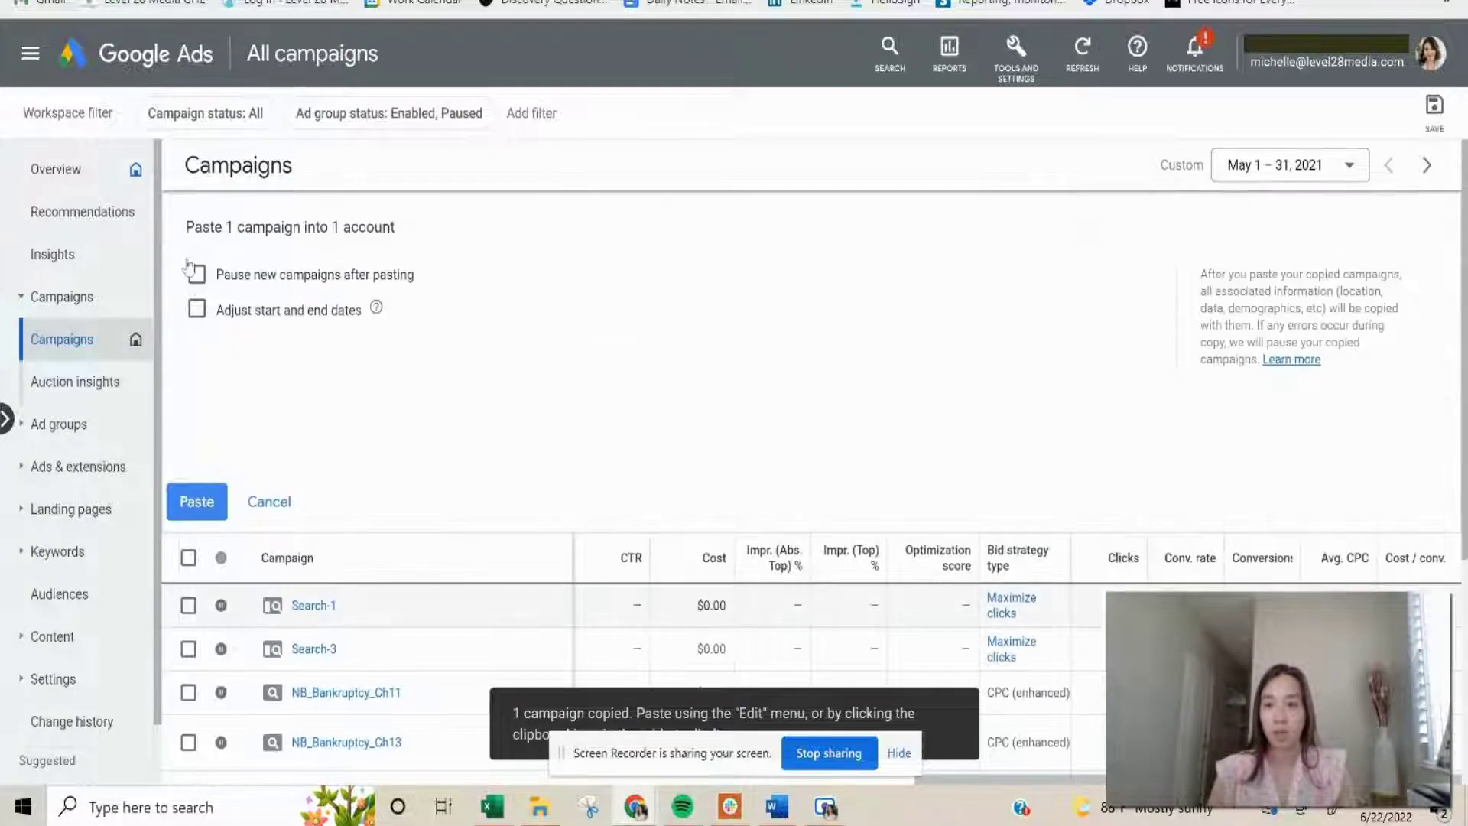
{"action": "left_click", "coordinate": [197, 275]}
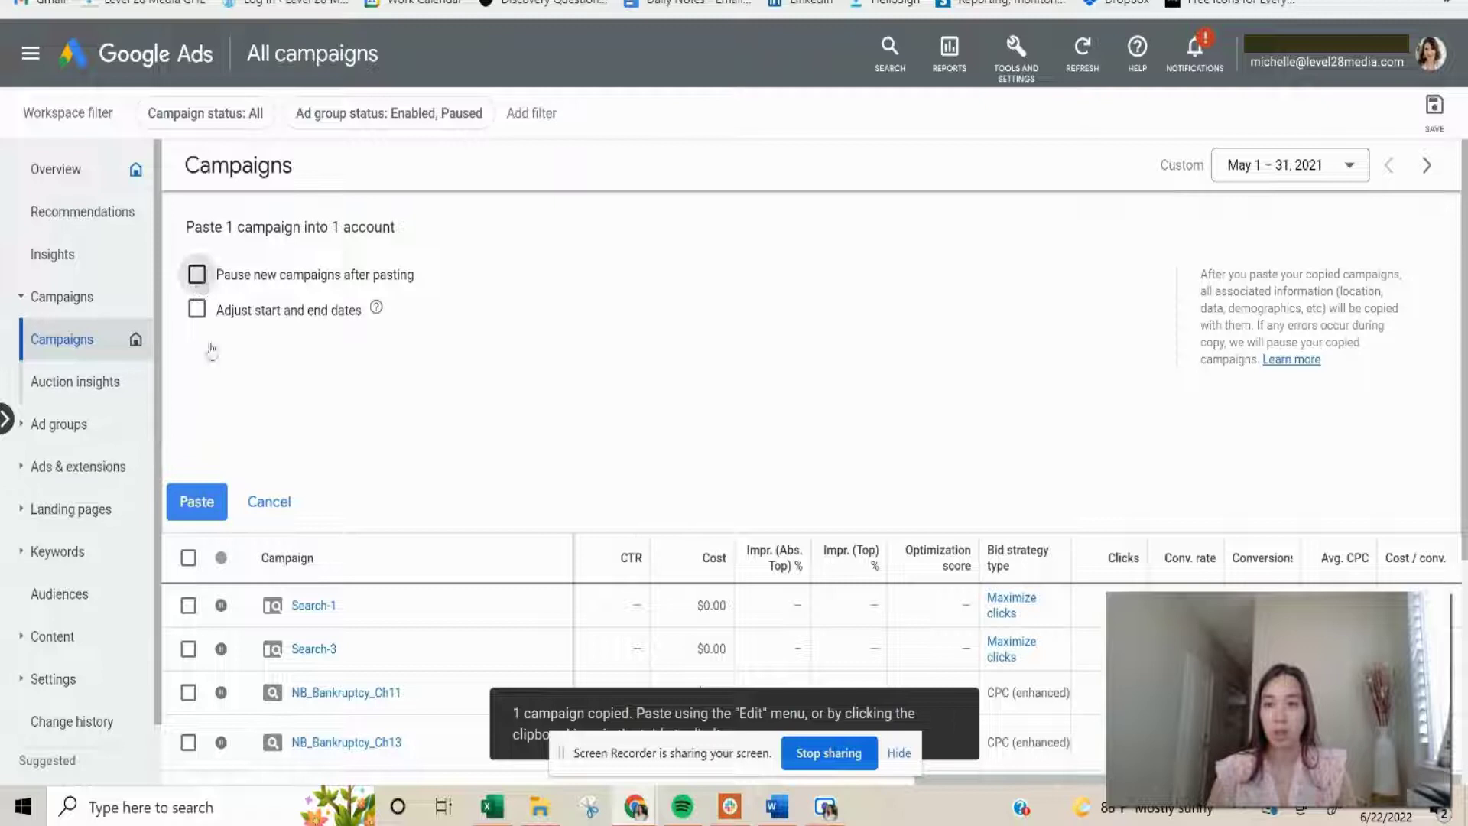
{"action": "left_click", "coordinate": [200, 504]}
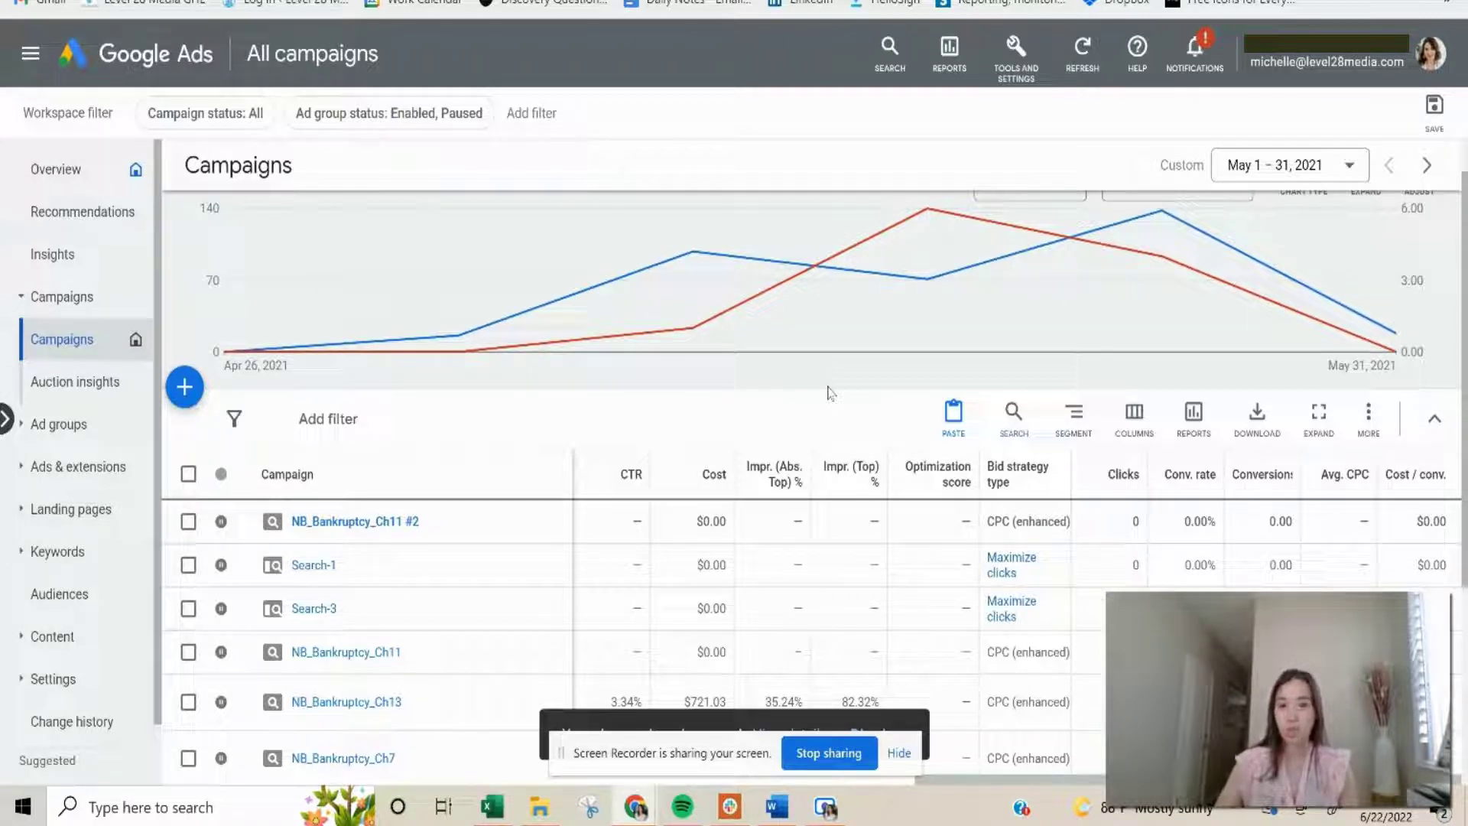
{"action": "key", "text": "g"}
{"action": "key", "text": "t"}
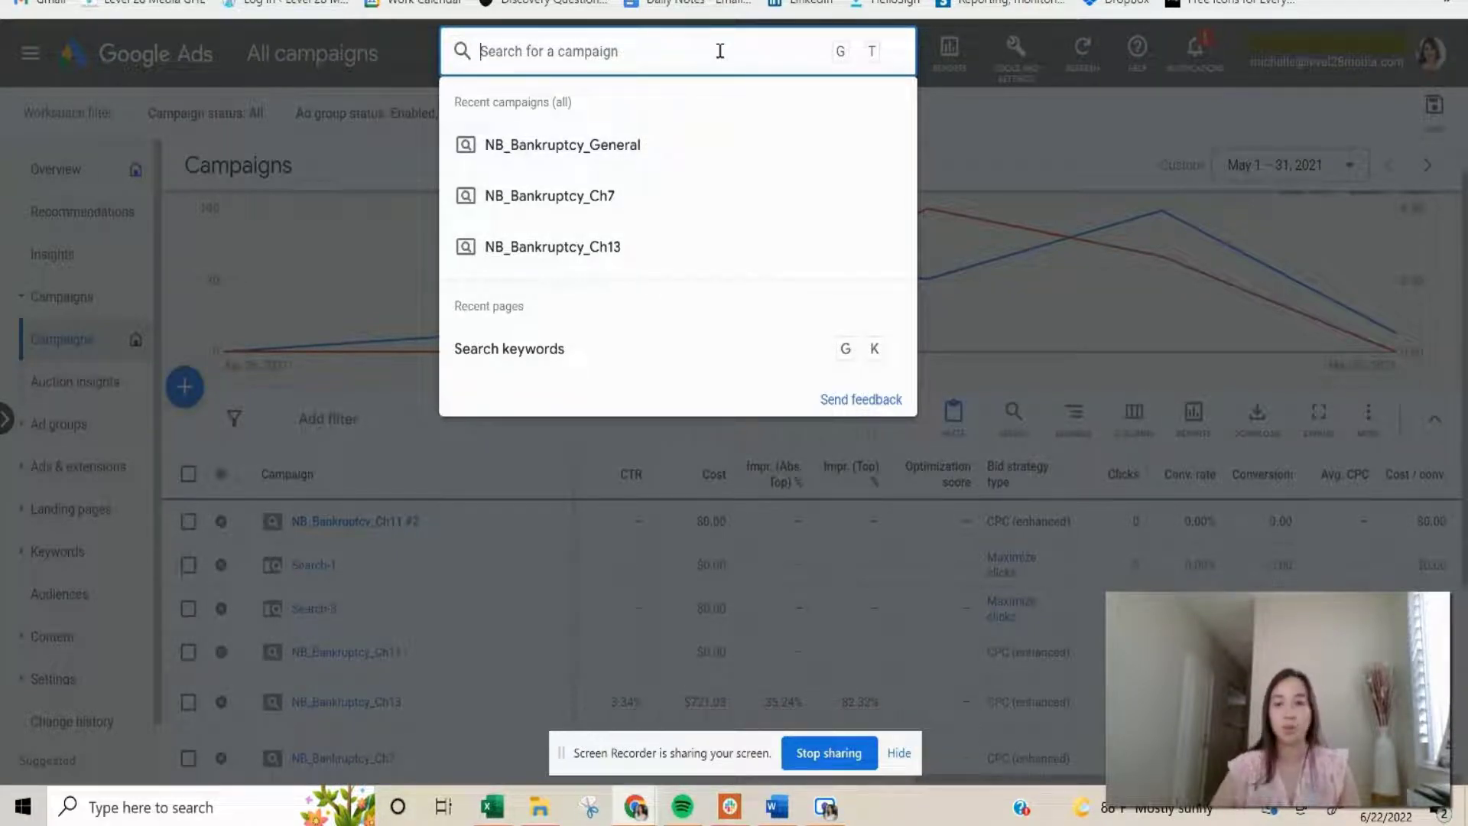
{"action": "left_click", "coordinate": [984, 125]}
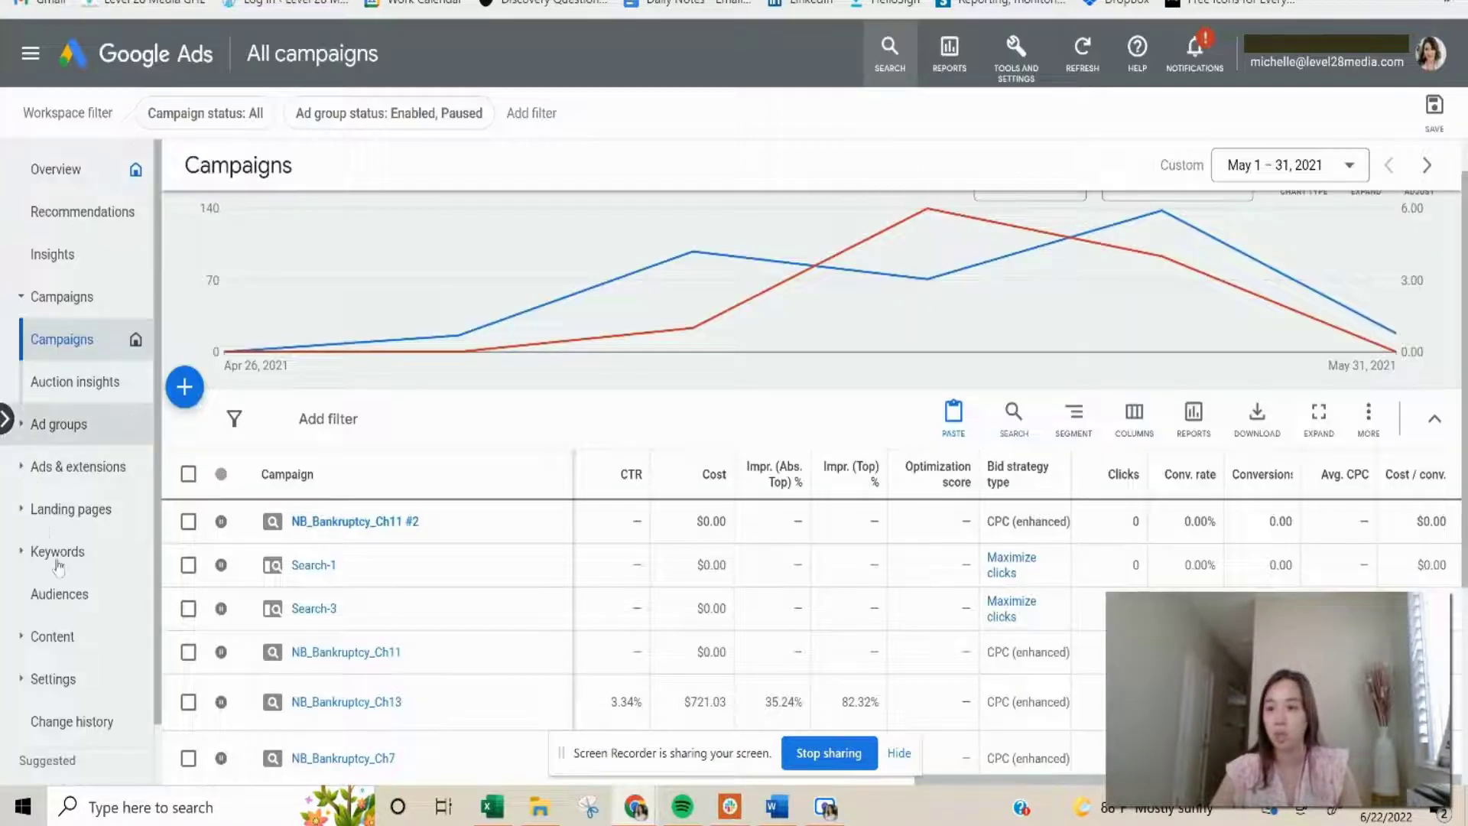
From the search keywords page, search for "negative", go to the negative keyword lists and open the Master list
{"action": "left_click", "coordinate": [113, 559]}
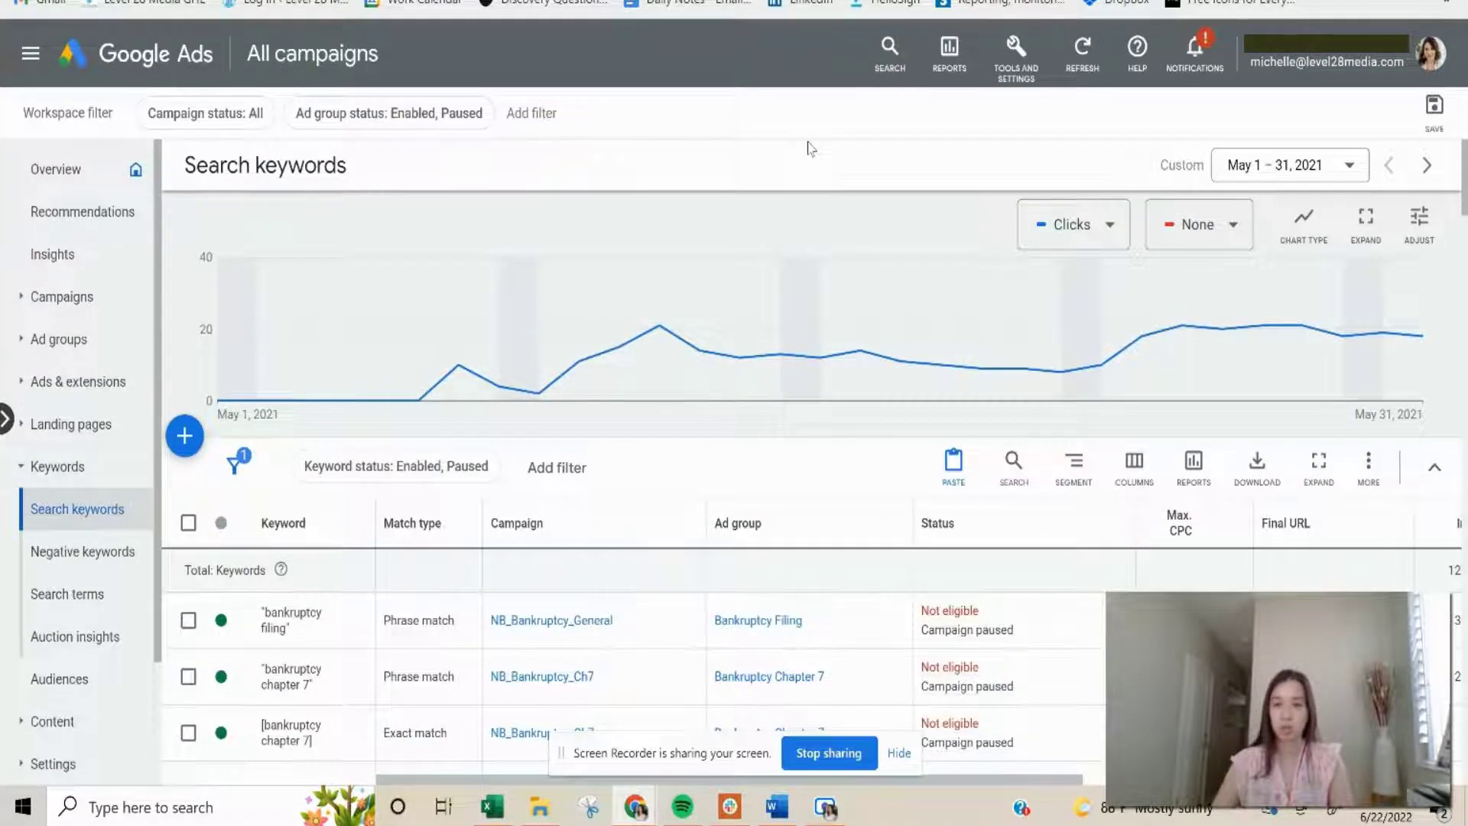
{"action": "key", "text": "g"}
{"action": "key", "text": "t"}
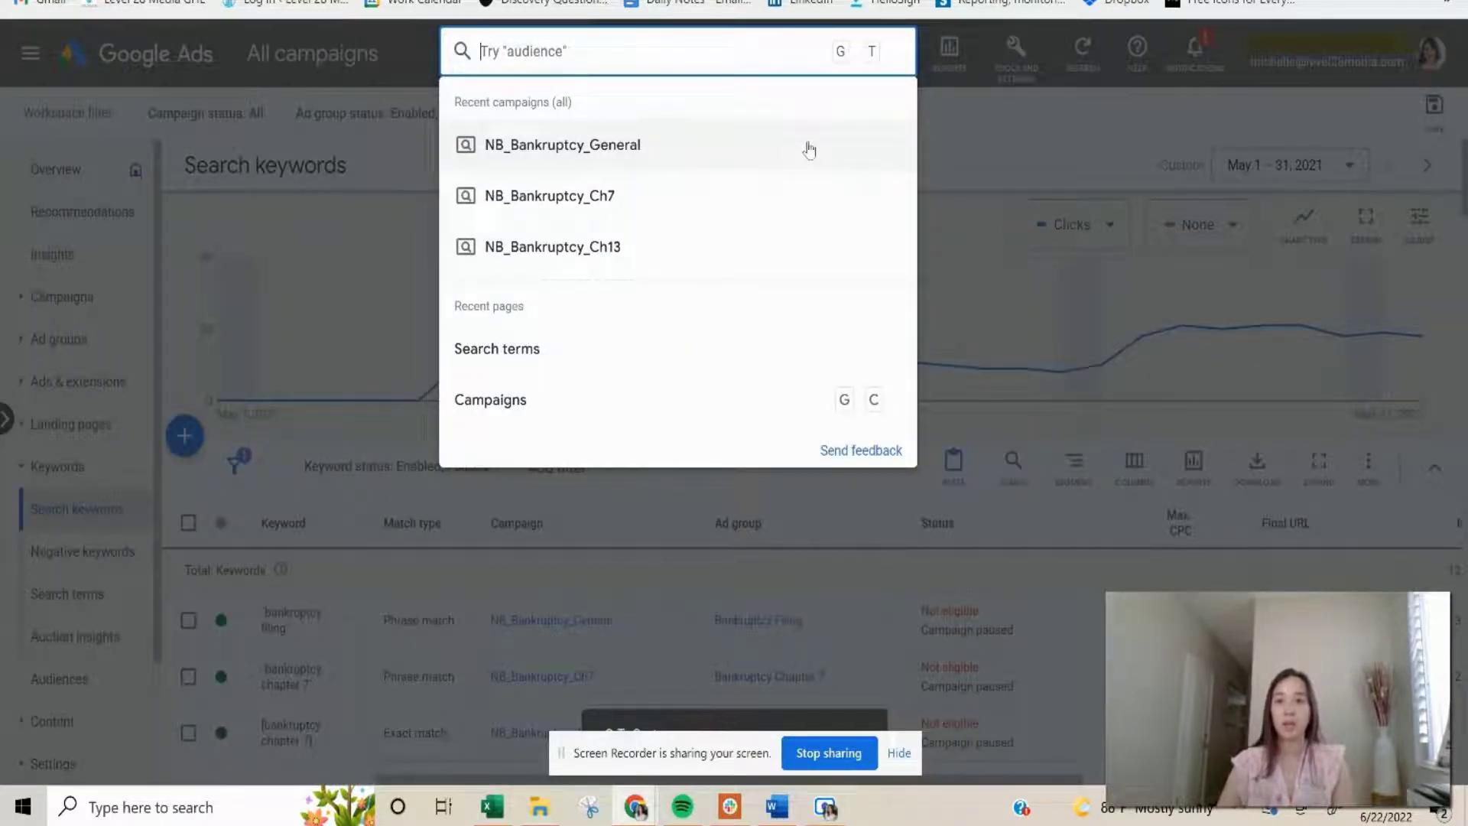
{"action": "type", "text": "negative"}
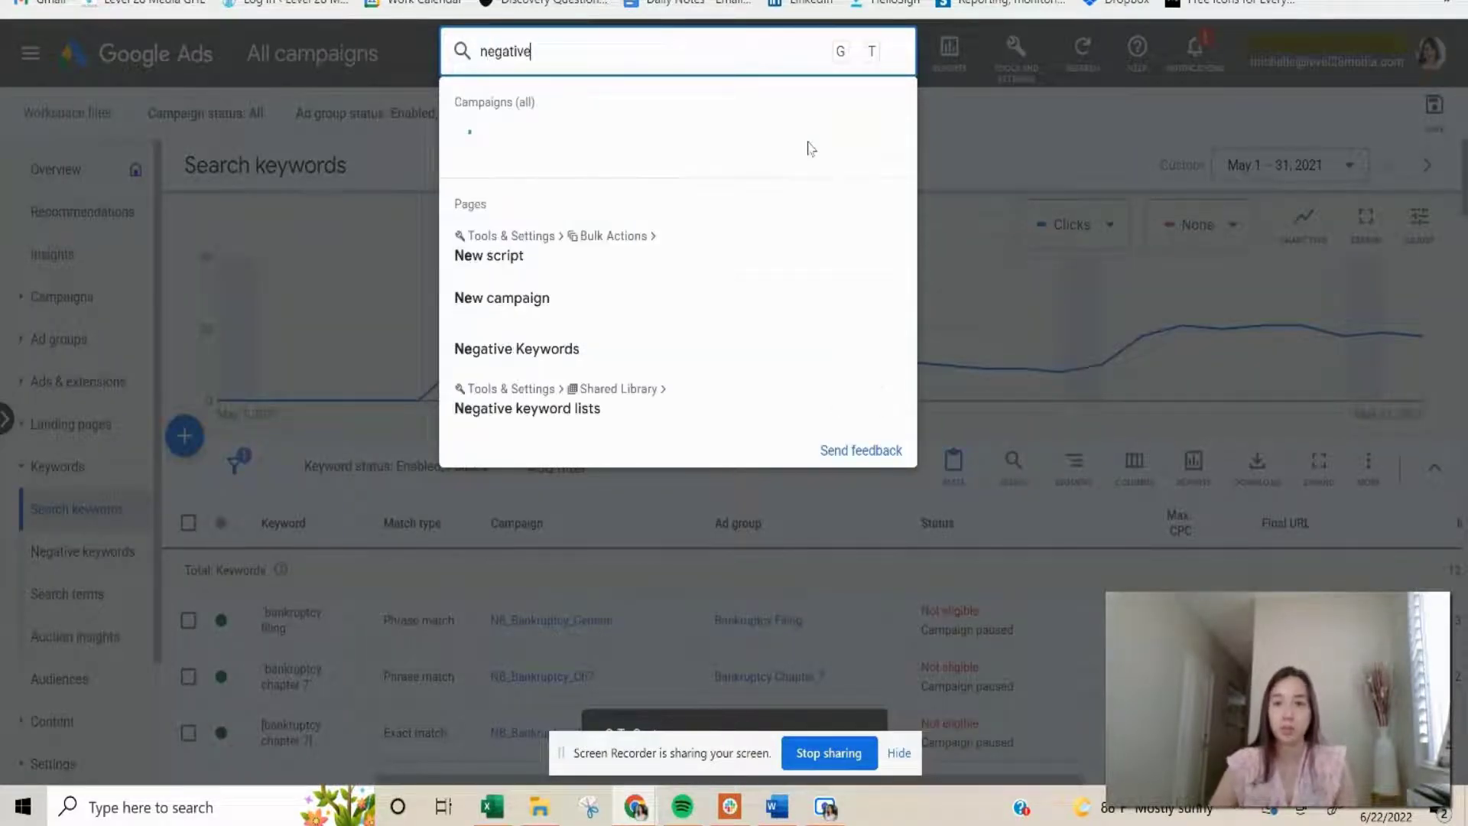
{"action": "left_click", "coordinate": [696, 313]}
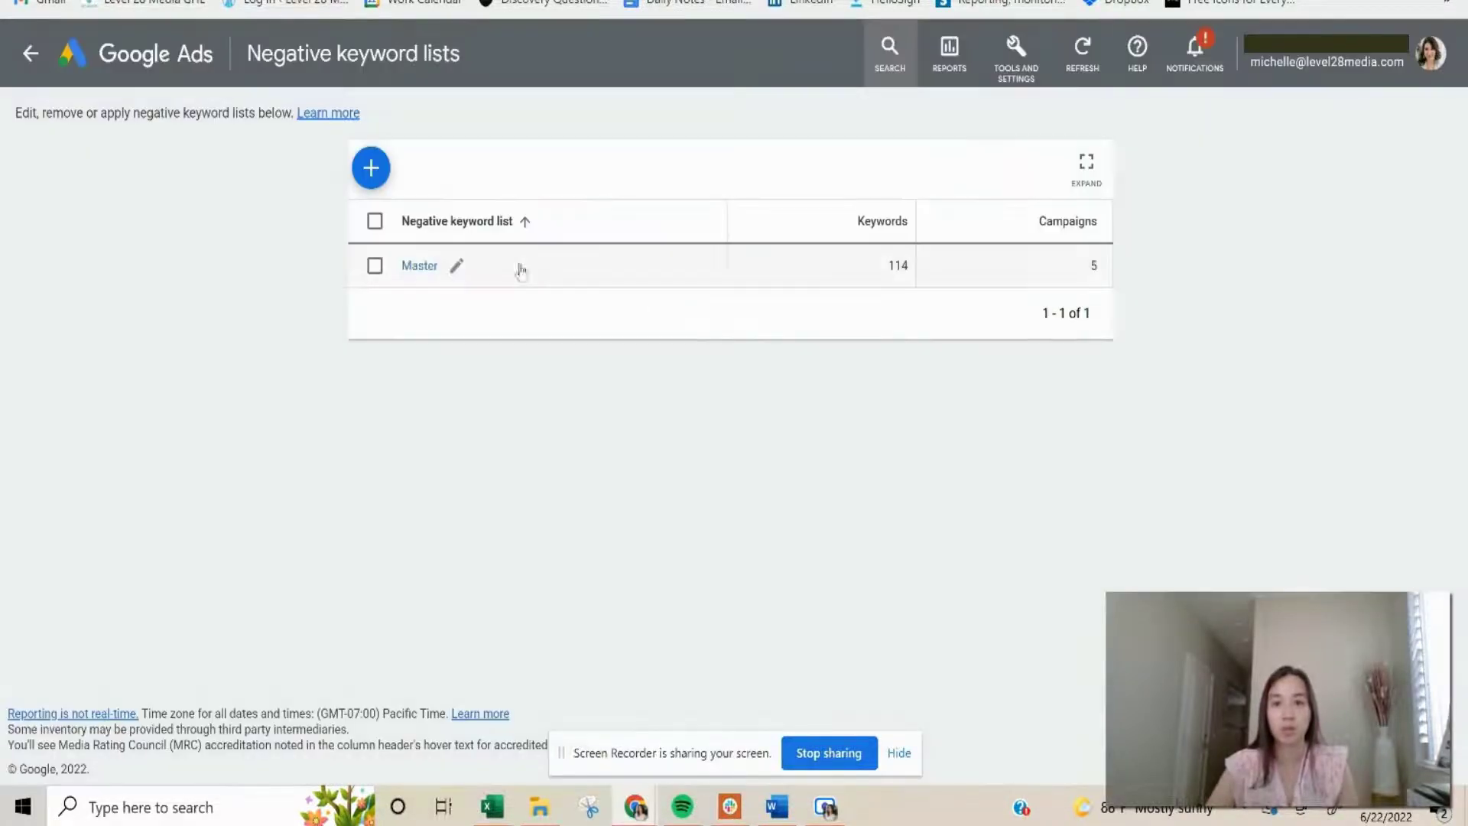
{"action": "left_click", "coordinate": [419, 268]}
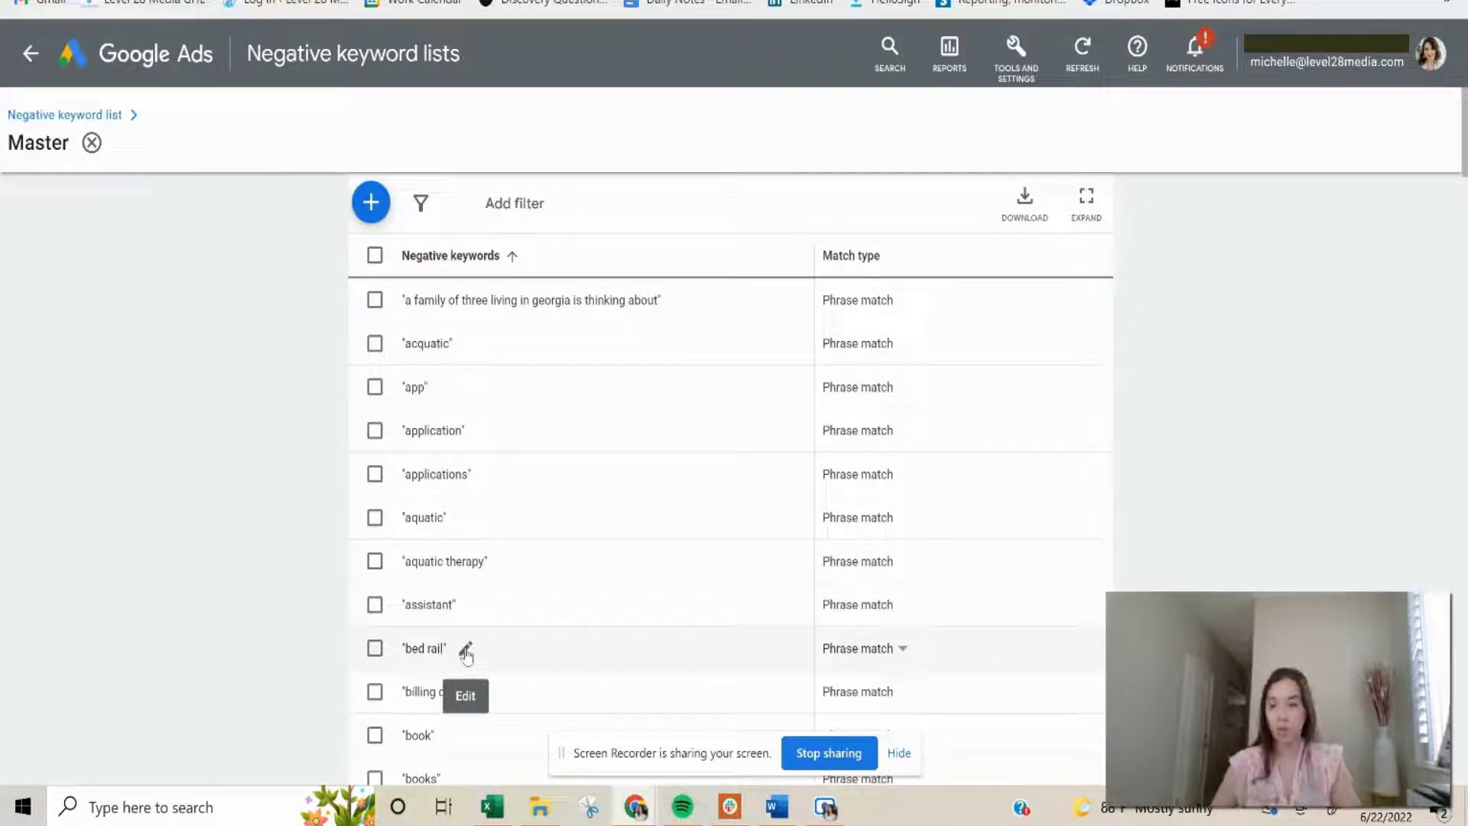
Jump to the NB_Bankruptcy_Ch13 campaign through the page search and hide its notice about ads not running
{"action": "key", "text": "g"}
{"action": "key", "text": "t"}
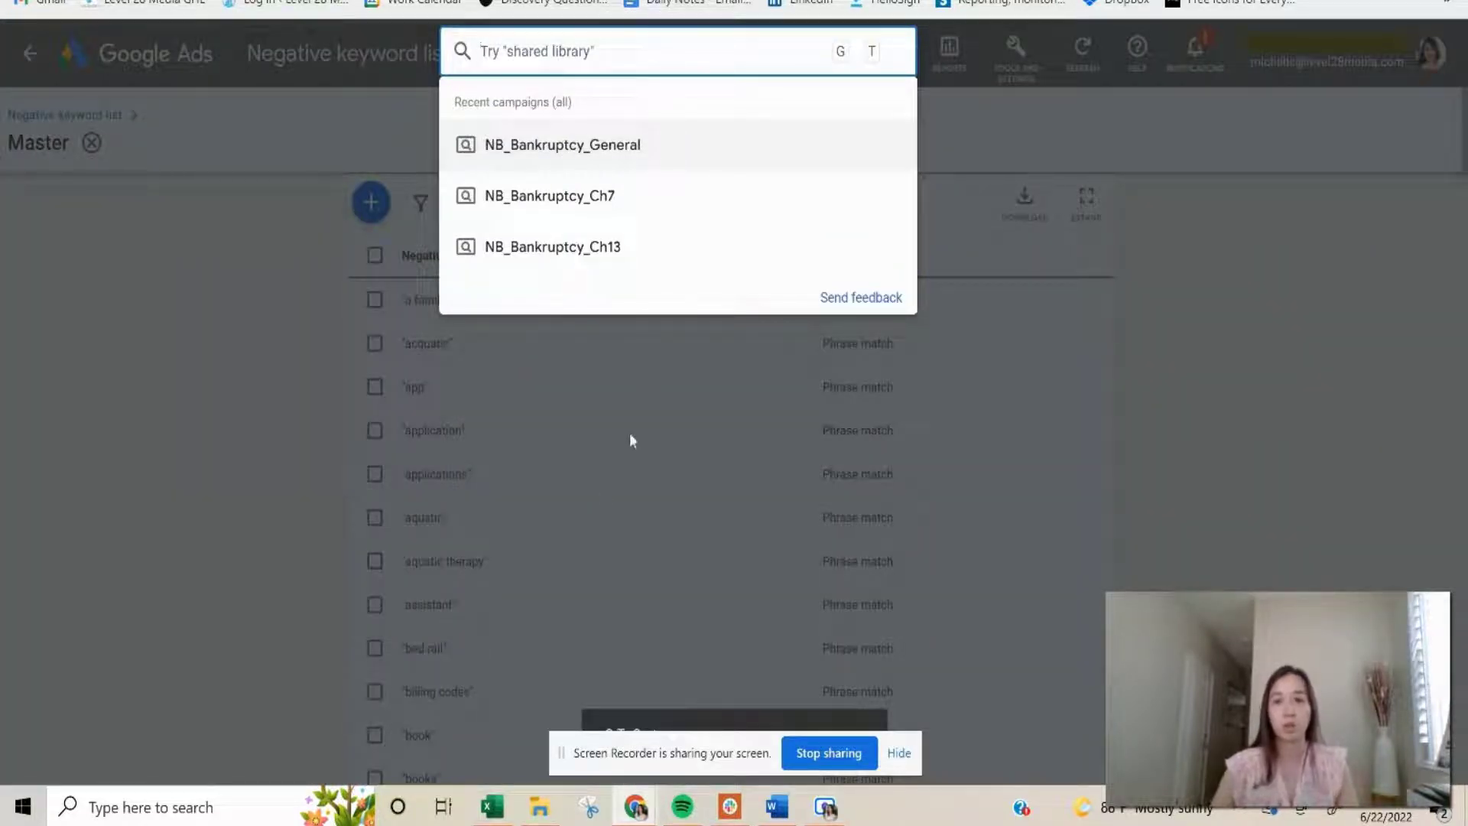
{"action": "left_click", "coordinate": [659, 254]}
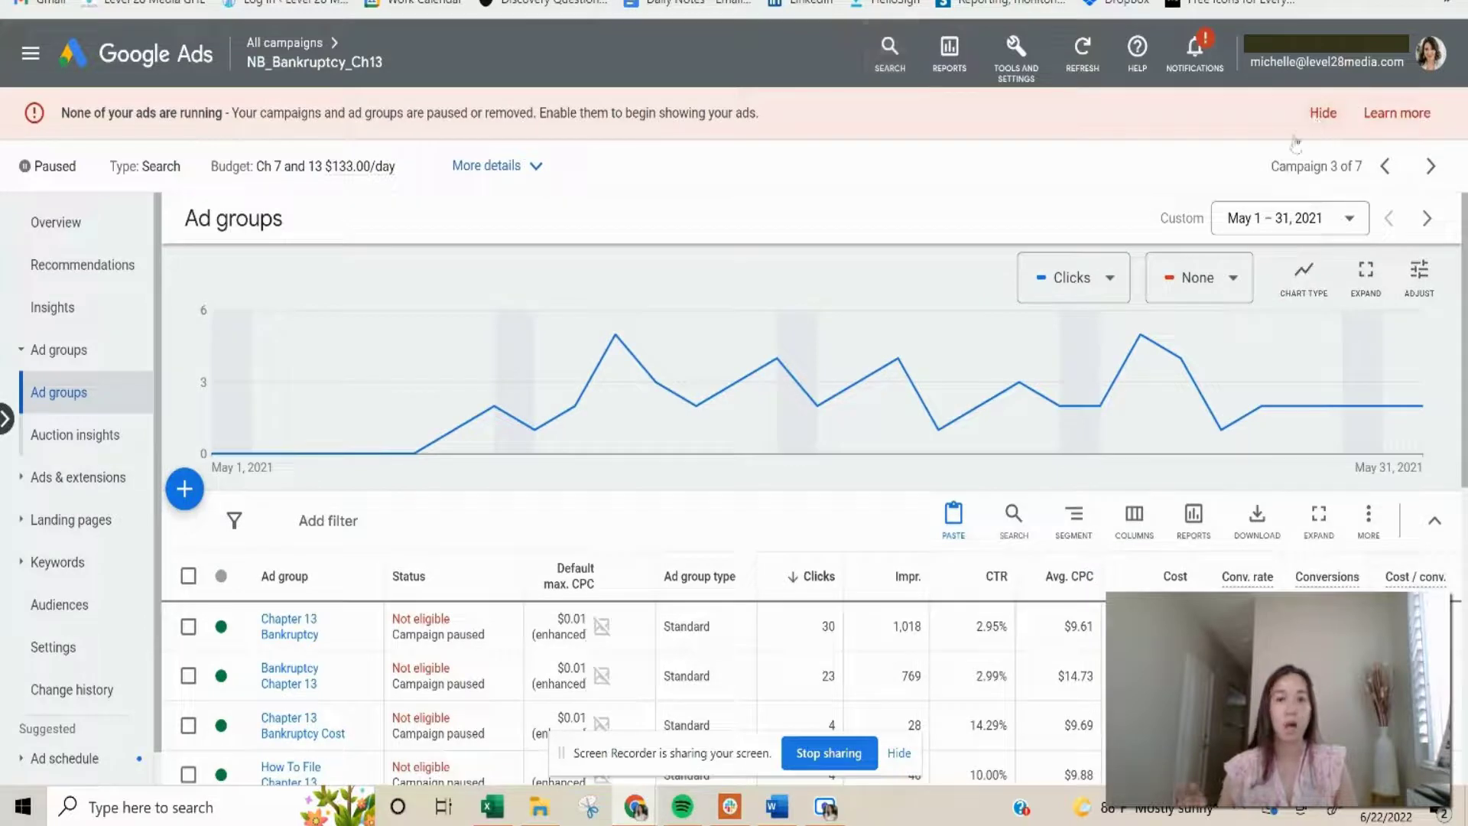
{"action": "left_click", "coordinate": [1317, 114]}
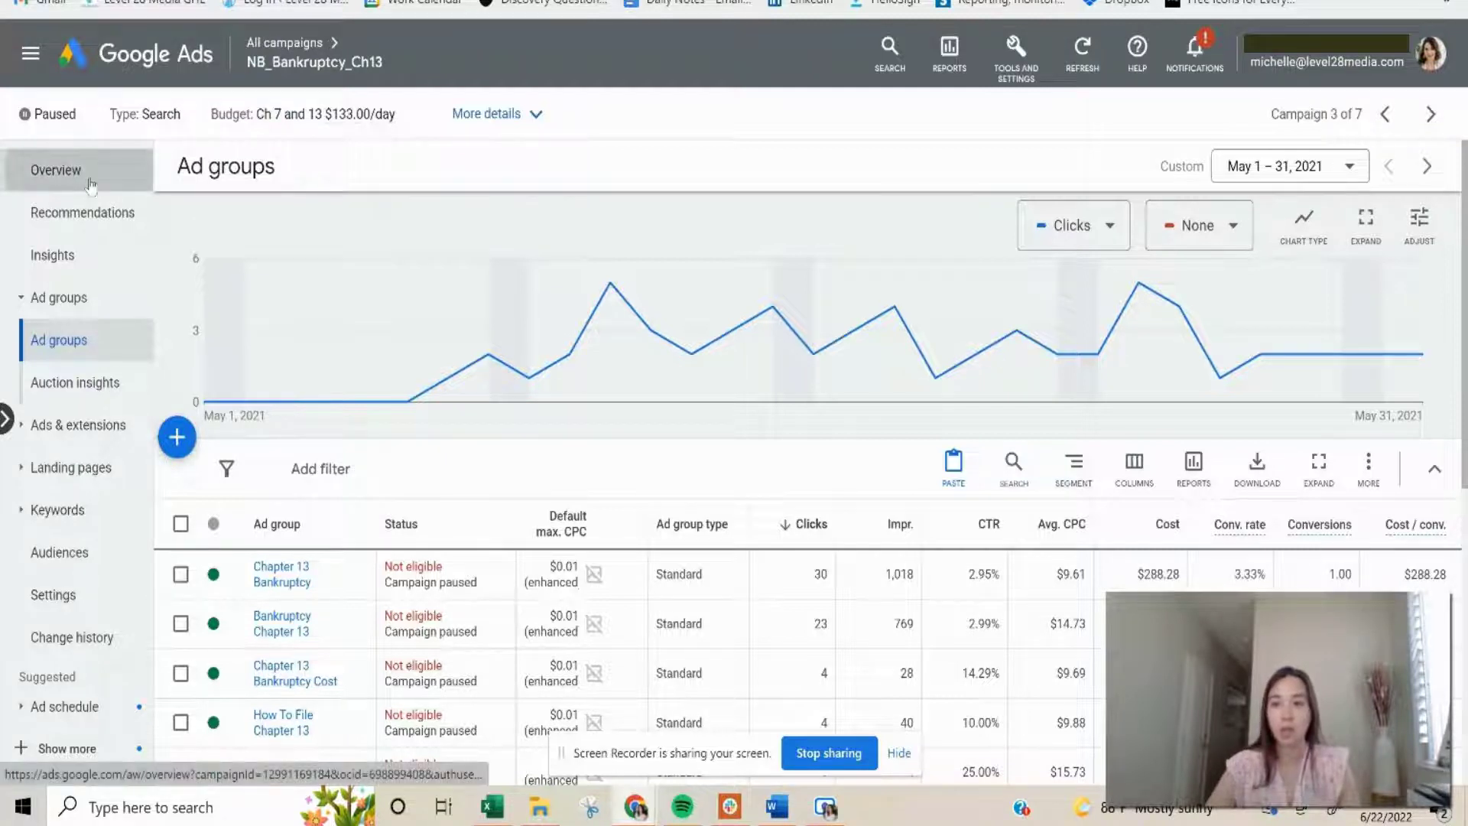
View the overviews of the NB_Bankruptcy_Ch13 and NB_Bankruptcy_Ch11 campaigns, and return to the All campaigns workspace
{"action": "left_click", "coordinate": [90, 183]}
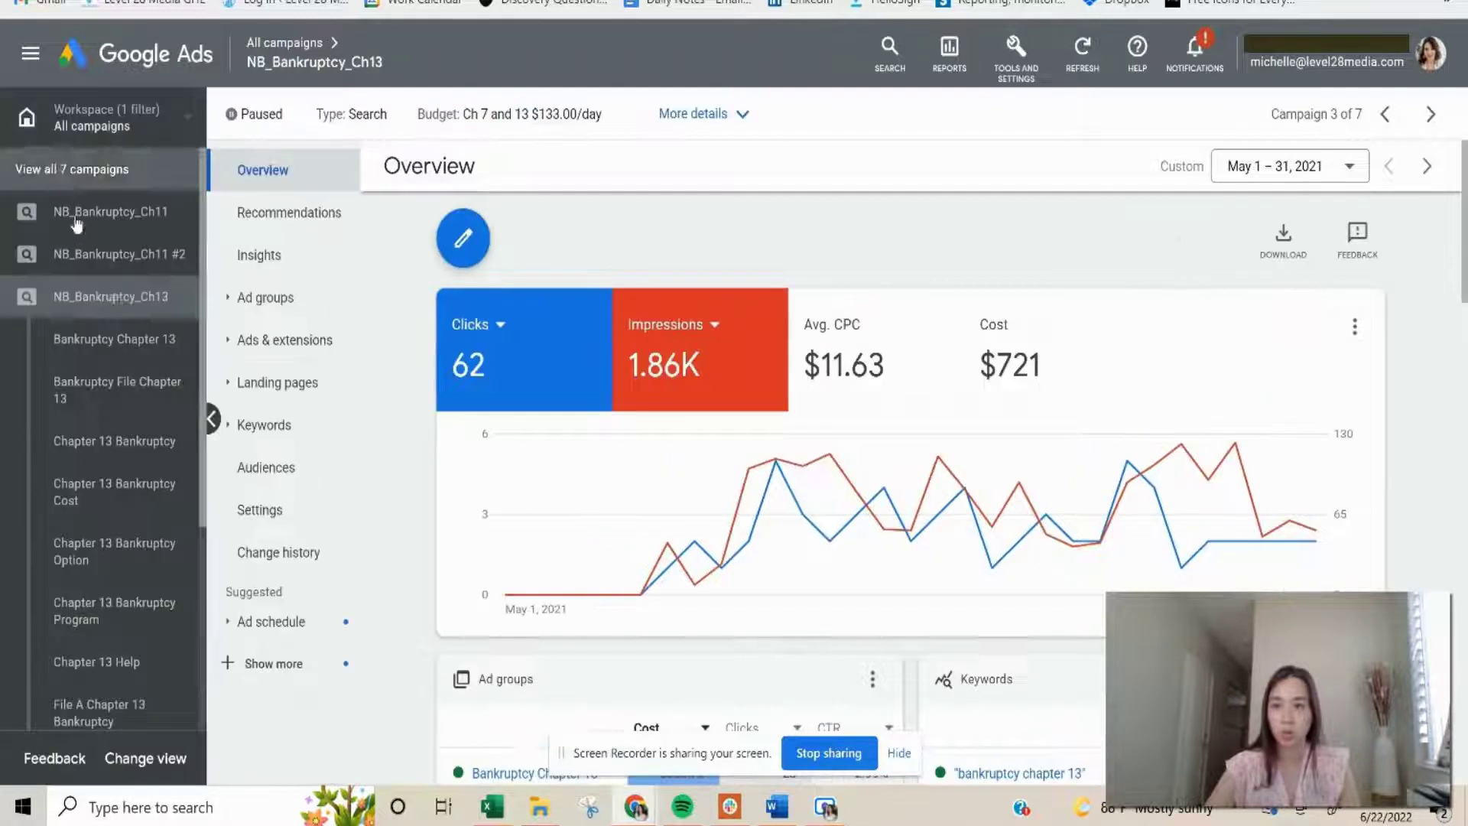
{"action": "left_click", "coordinate": [133, 218]}
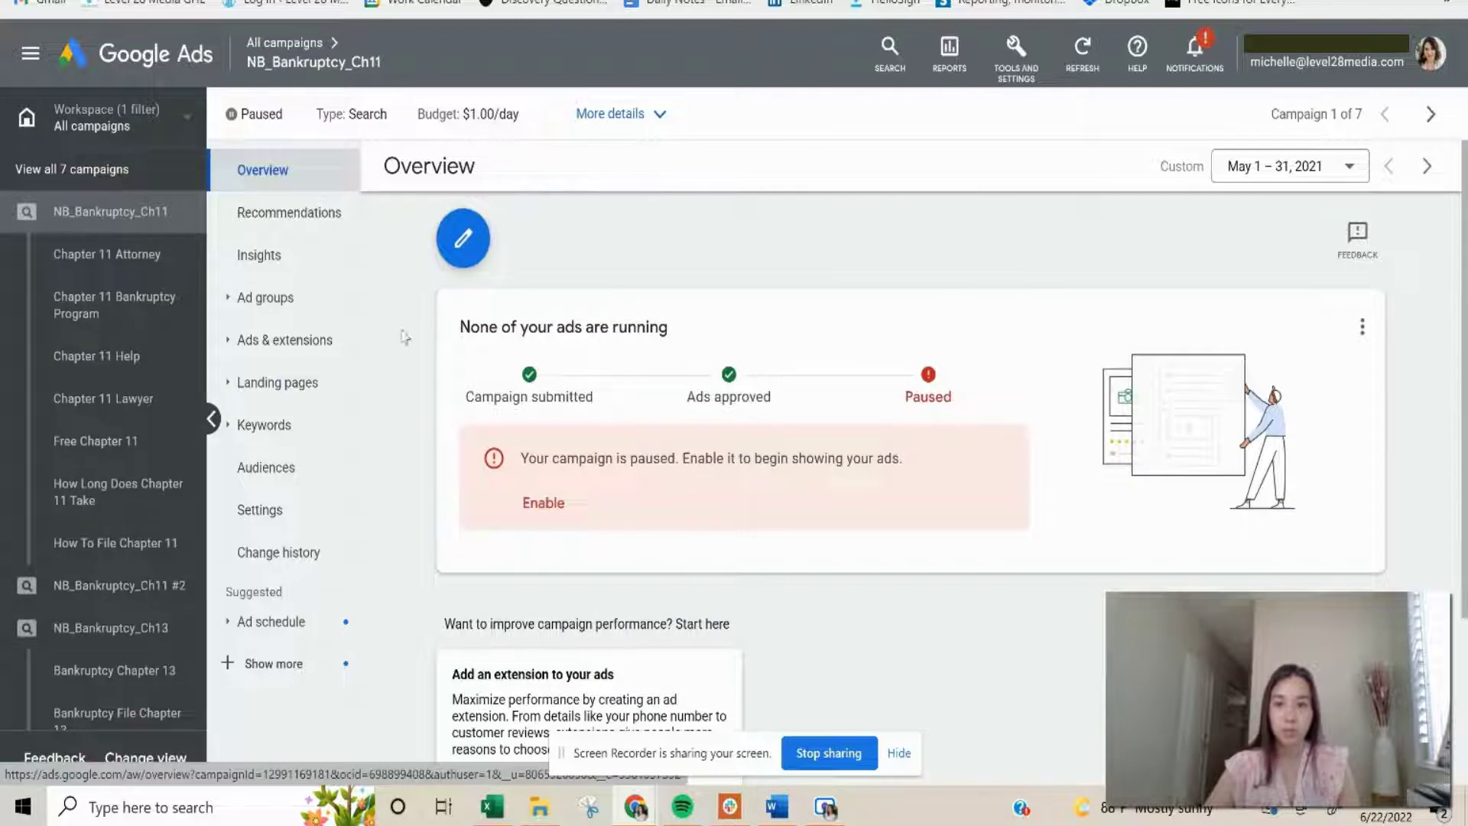
{"action": "left_click", "coordinate": [140, 138]}
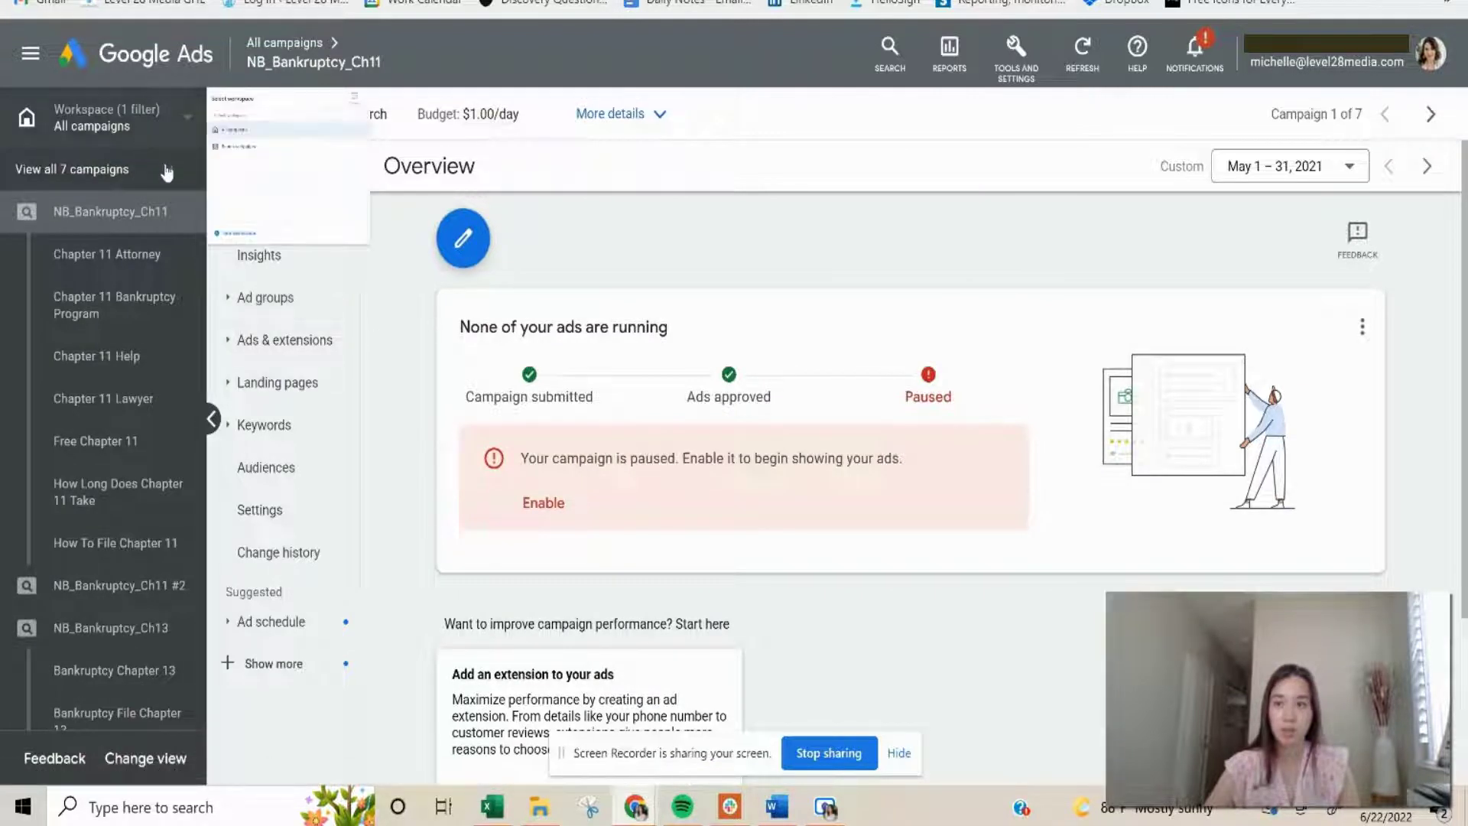
{"action": "left_click", "coordinate": [332, 220]}
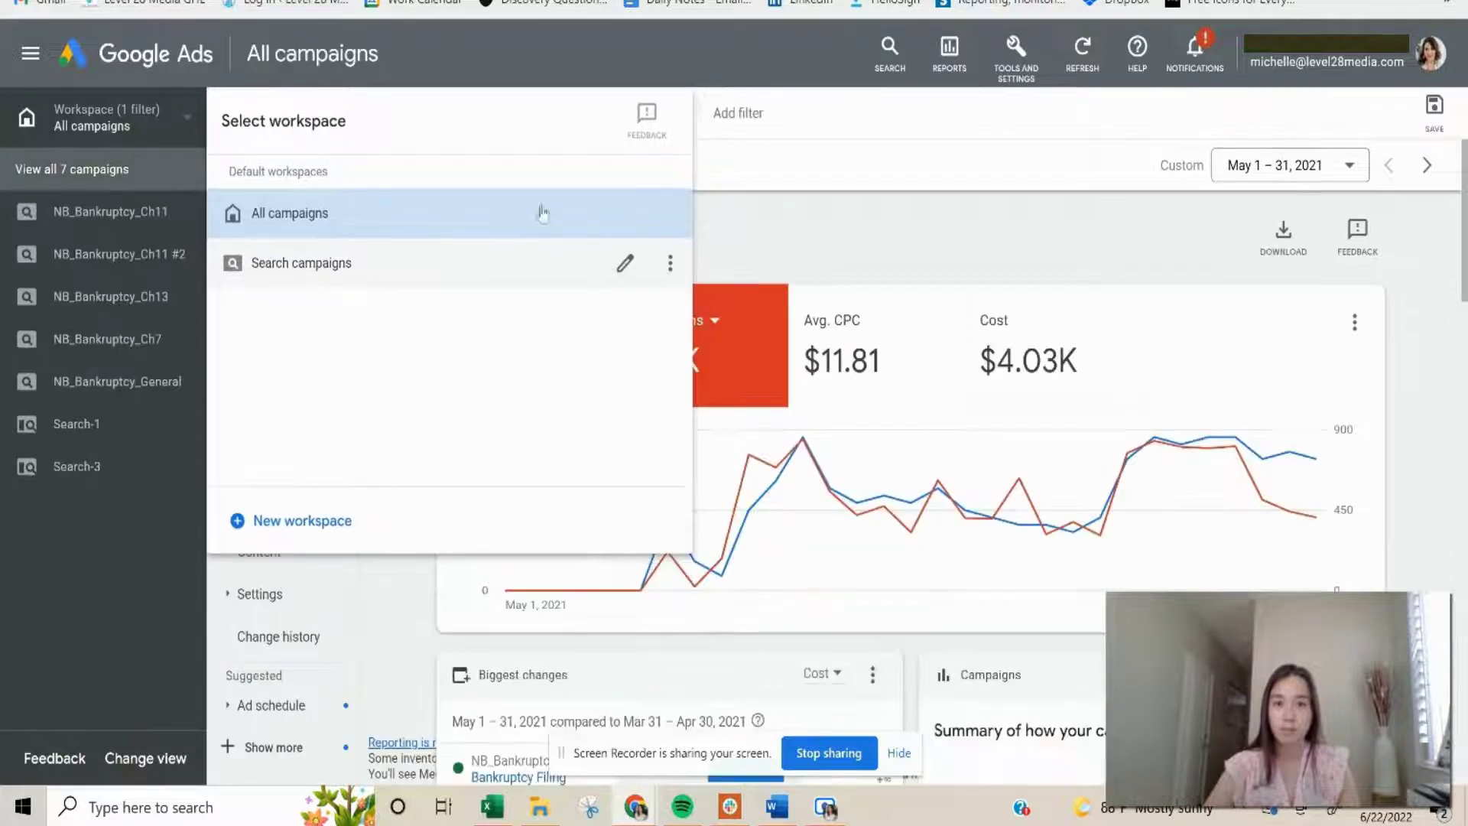
Review the column selection of the campaigns table, and save and apply it as a column set named HK
{"action": "left_click", "coordinate": [324, 302]}
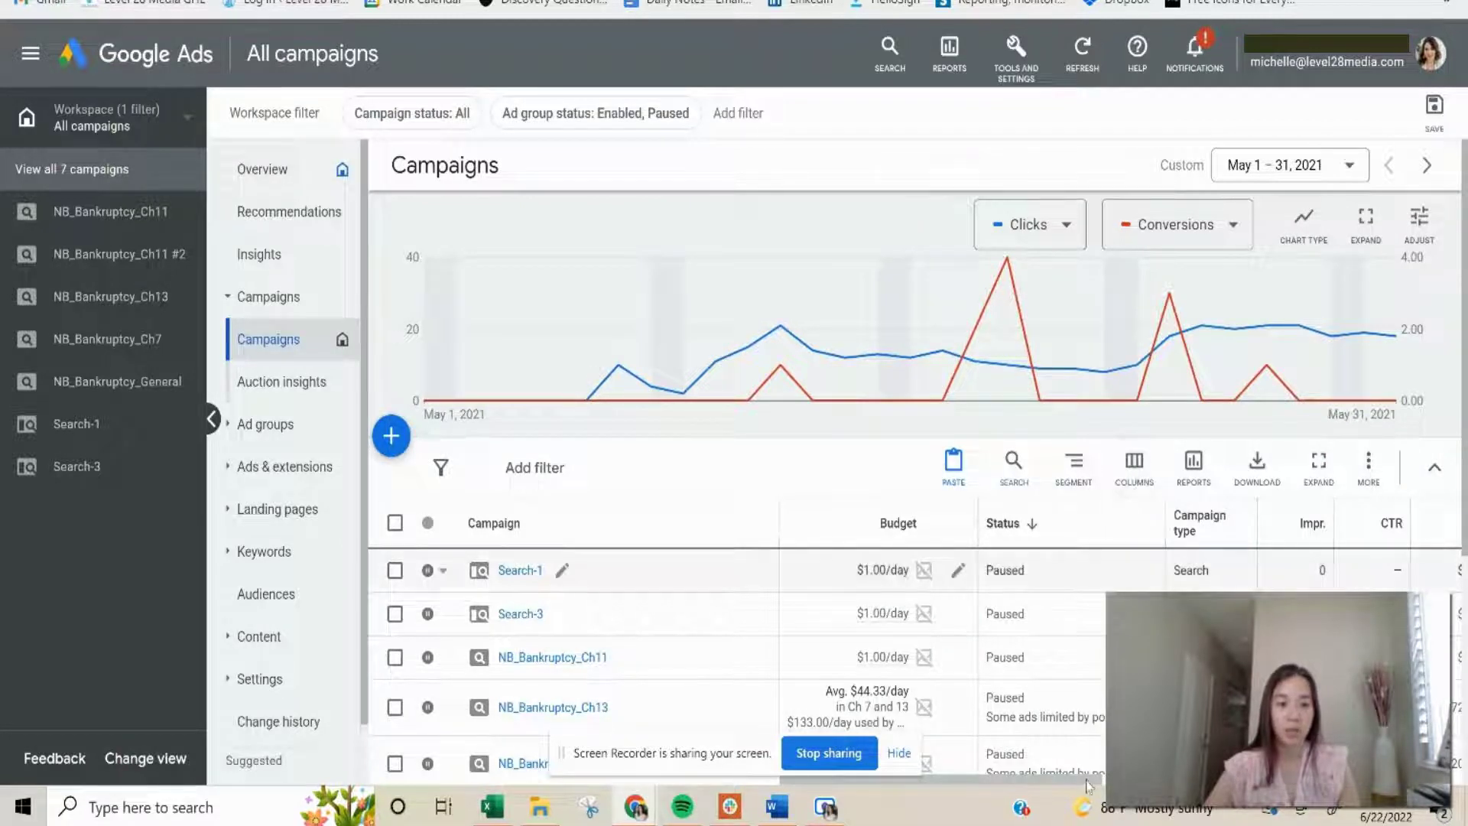
{"action": "left_click_drag", "start_coordinate": [994, 779], "coordinate": [1325, 779]}
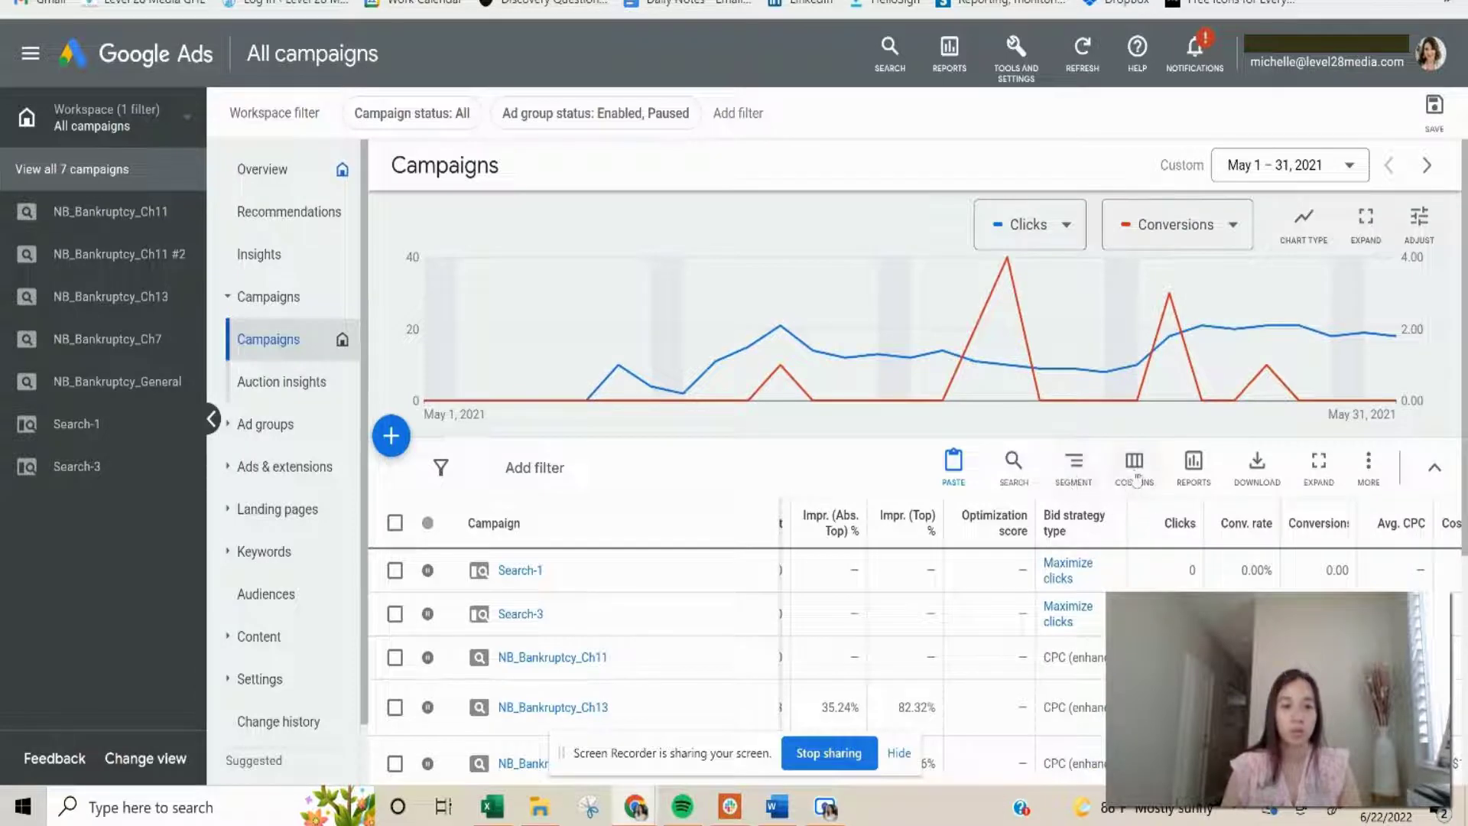
{"action": "left_click", "coordinate": [1140, 472]}
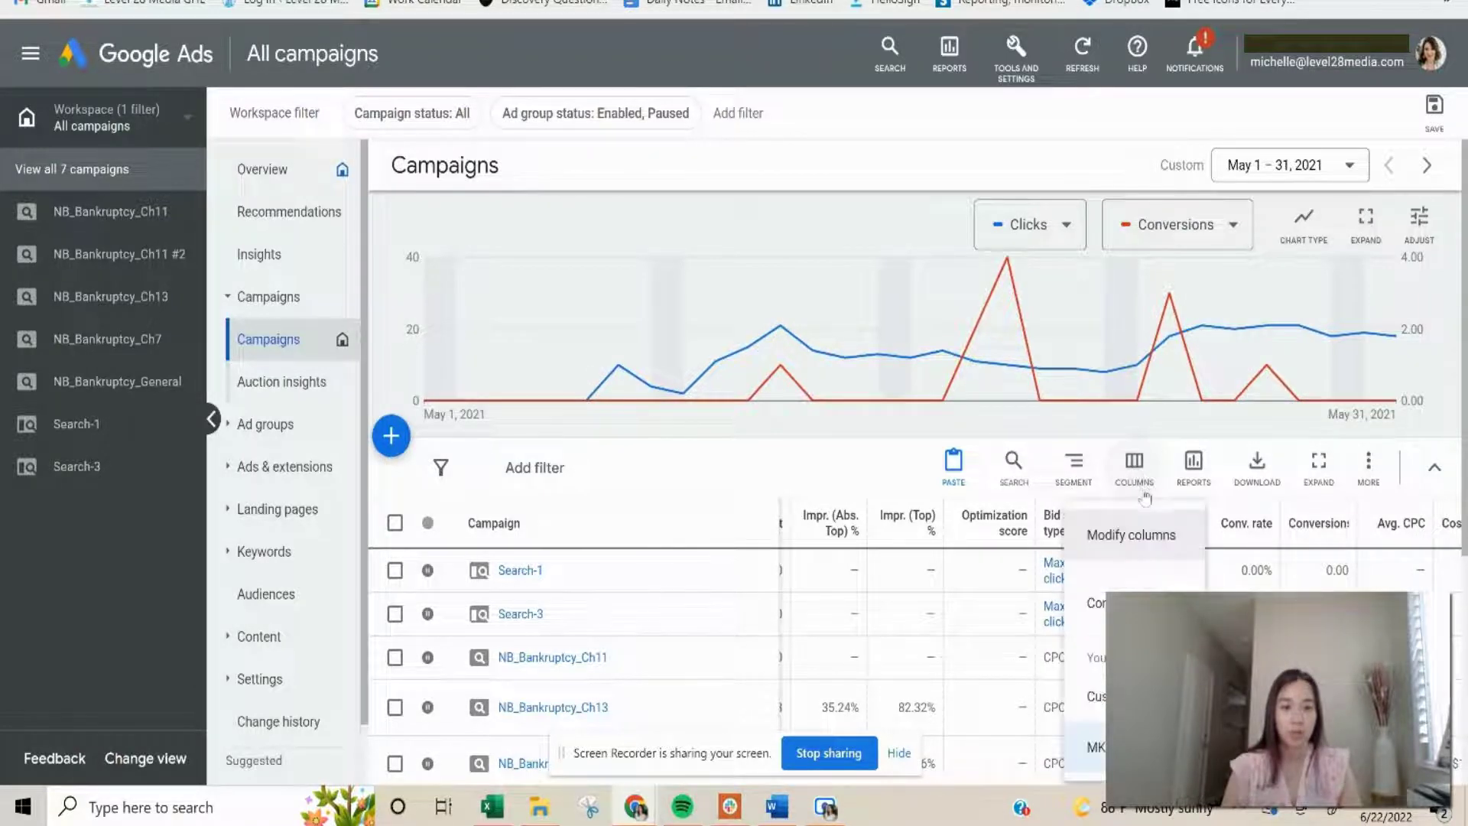
{"action": "left_click", "coordinate": [1140, 547]}
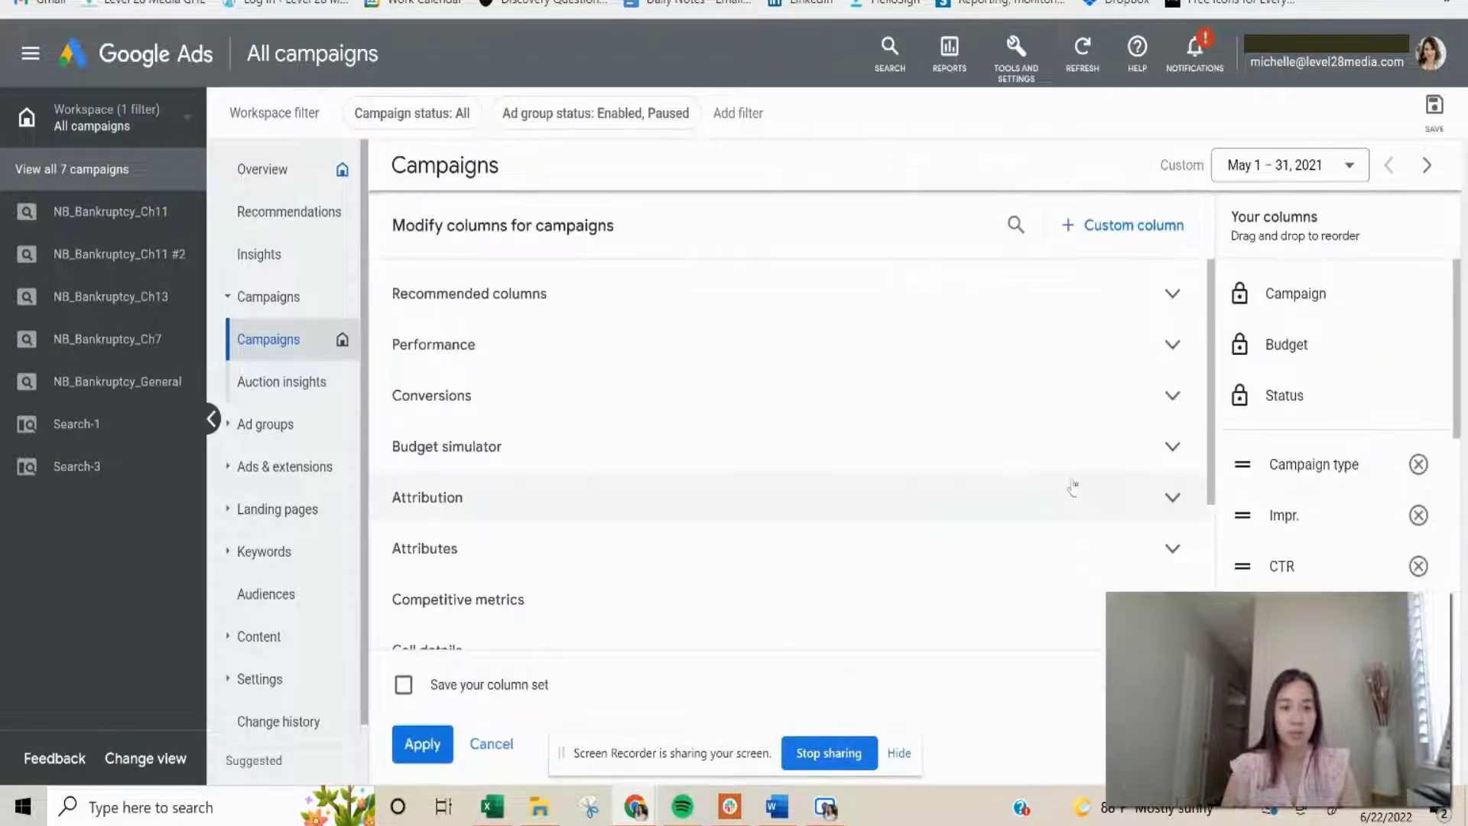
{"action": "scroll", "coordinate": [1369, 436], "scroll_direction": "down", "scroll_amount": 2}
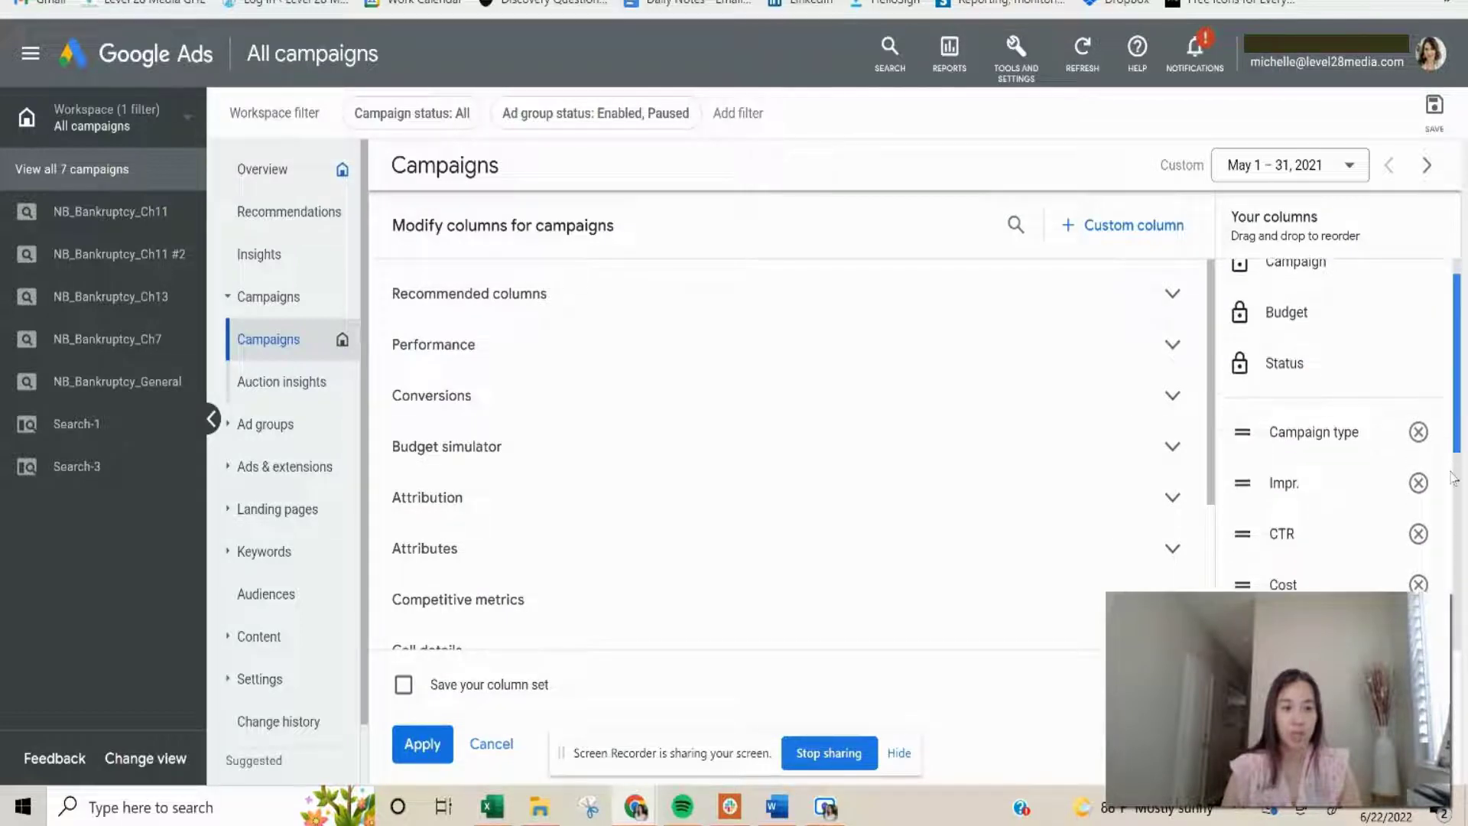
{"action": "scroll", "coordinate": [1376, 428], "scroll_direction": "down", "scroll_amount": 1}
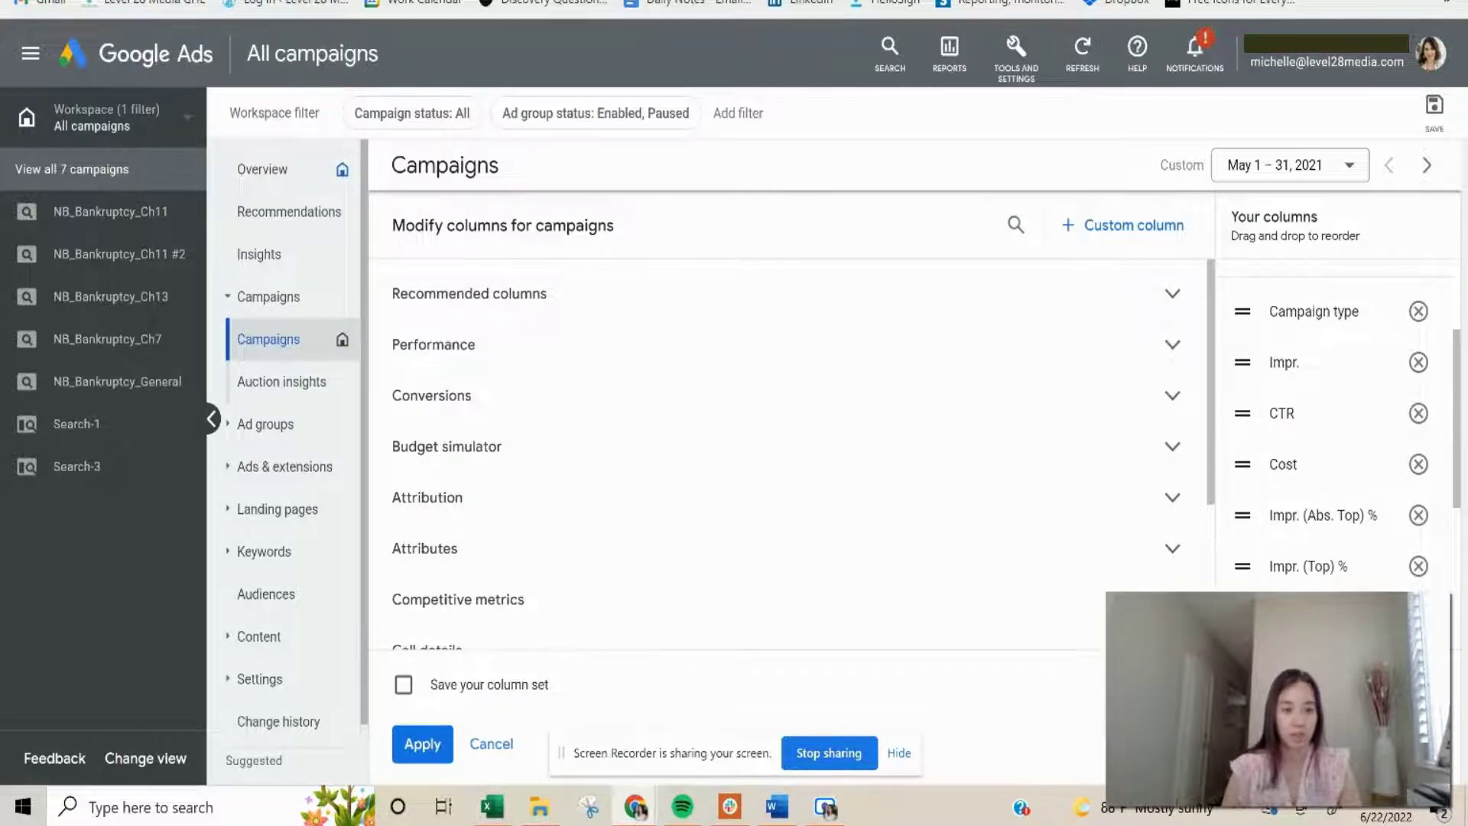
{"action": "scroll", "coordinate": [1325, 541], "scroll_direction": "down", "scroll_amount": 5}
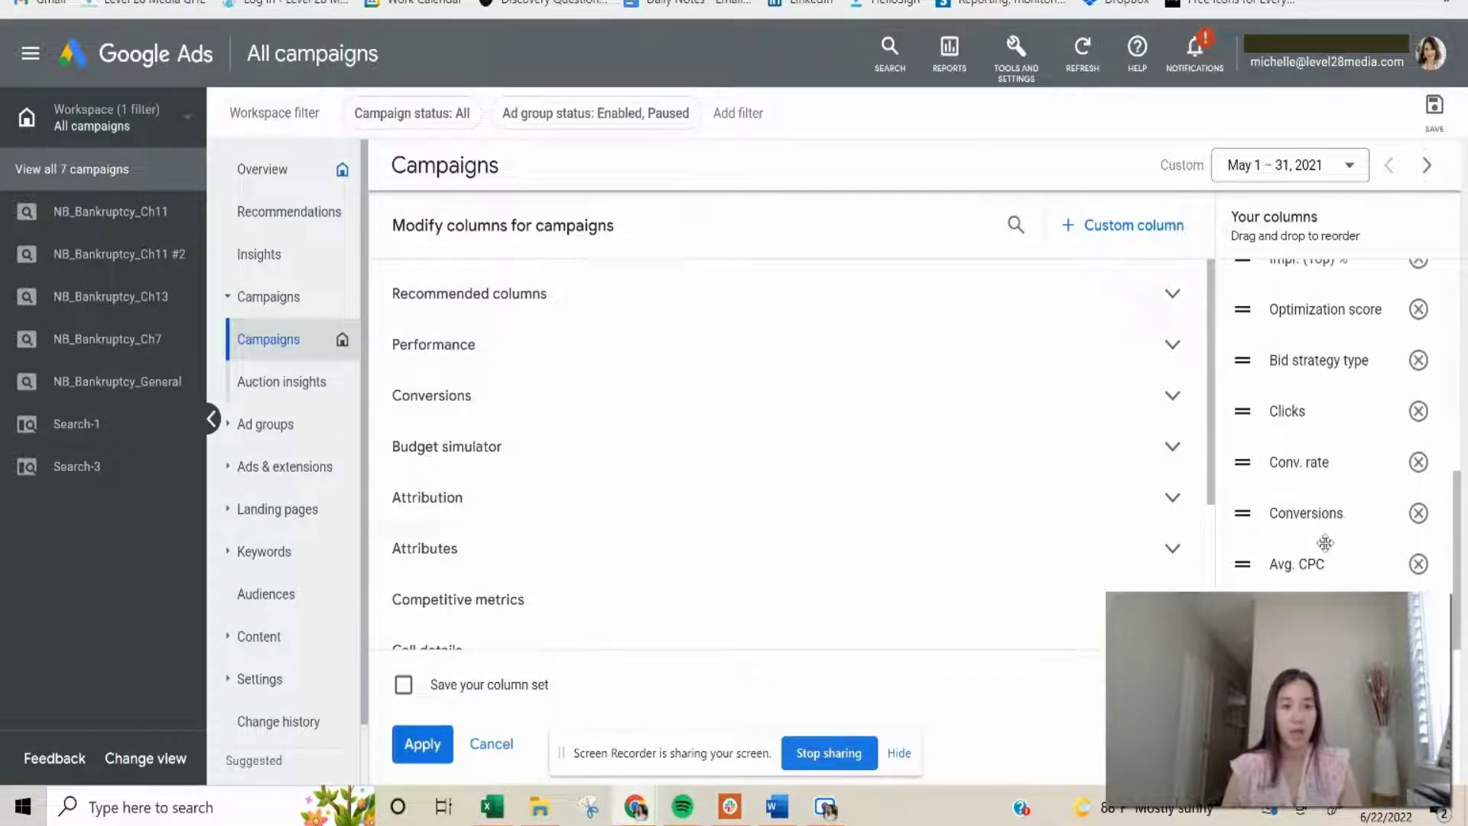
{"action": "left_click", "coordinate": [404, 684]}
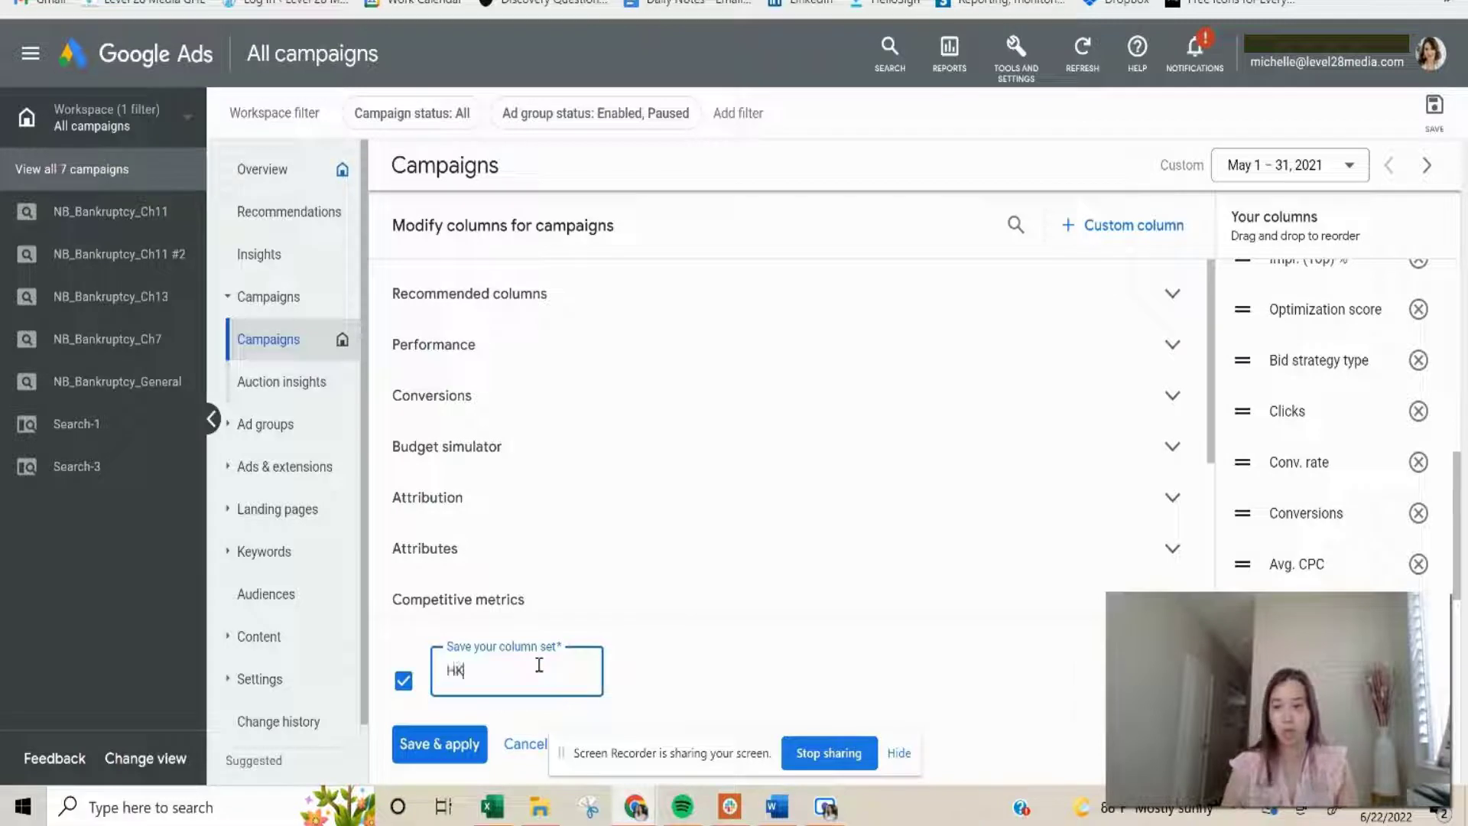
{"action": "left_click", "coordinate": [440, 743]}
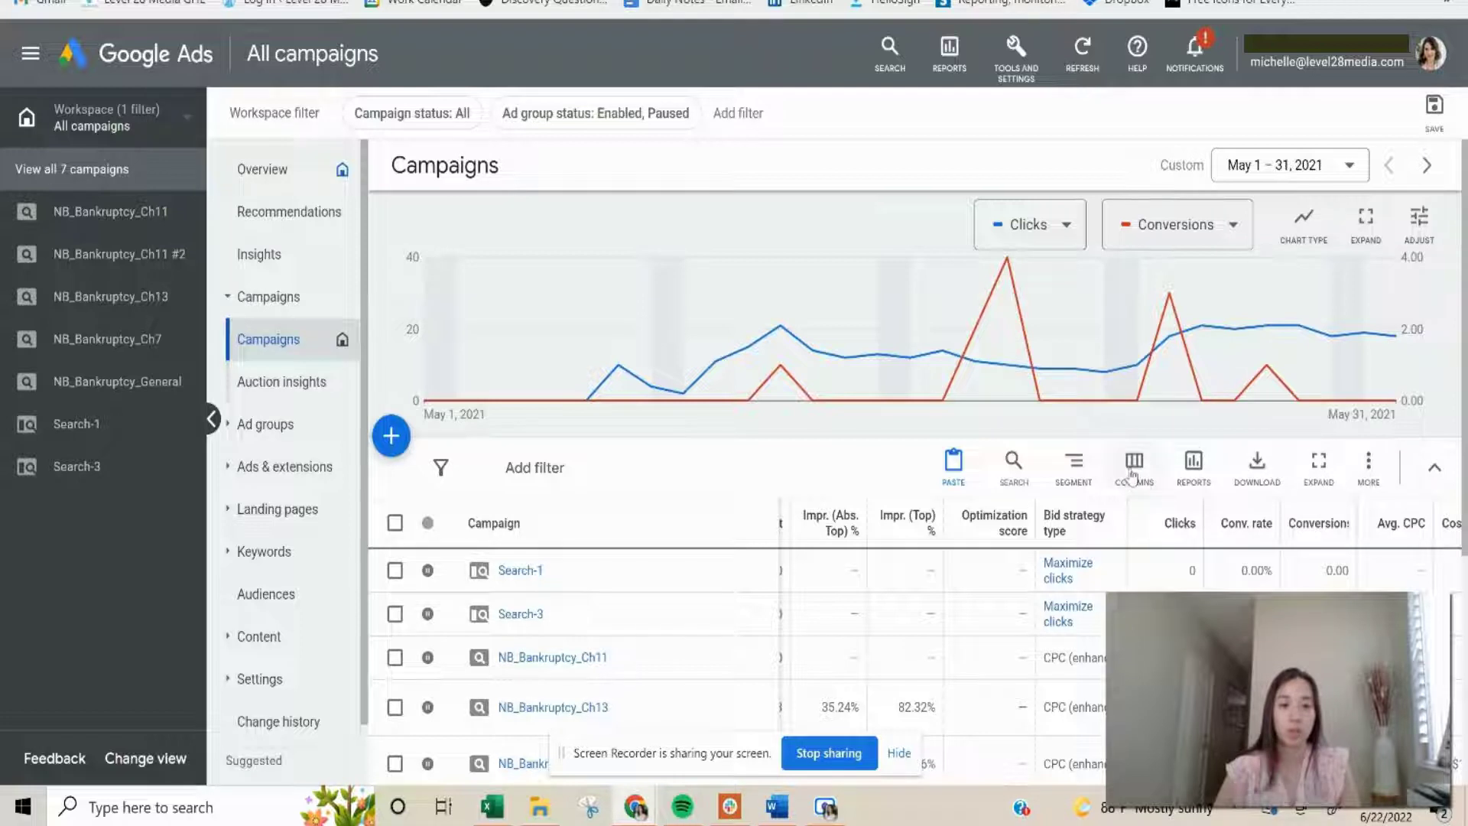
Choose the saved HK column set for the campaigns table and look over its bid strategy and clicks columns
{"action": "left_click", "coordinate": [1132, 472]}
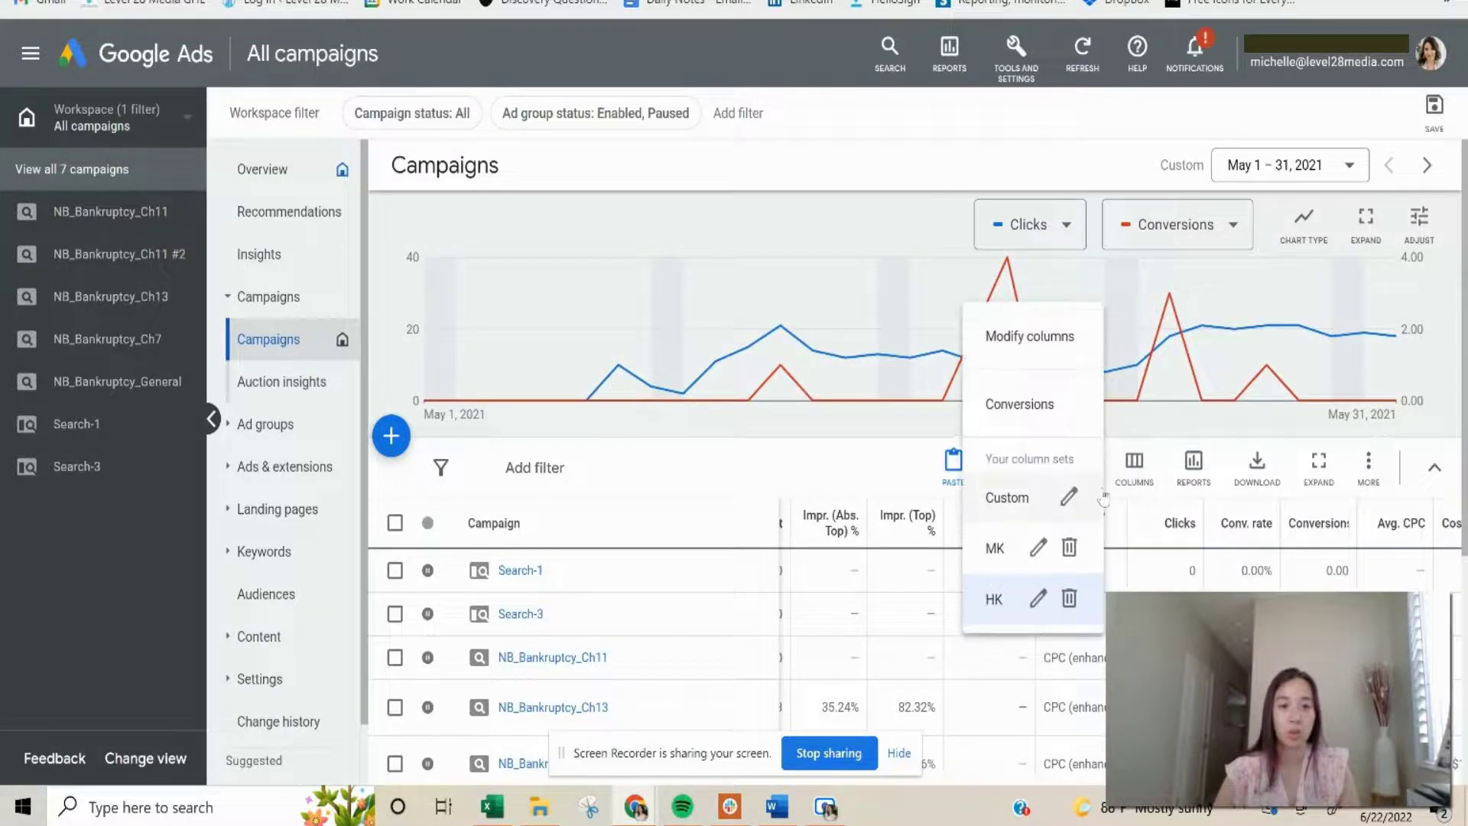
{"action": "left_click", "coordinate": [994, 599]}
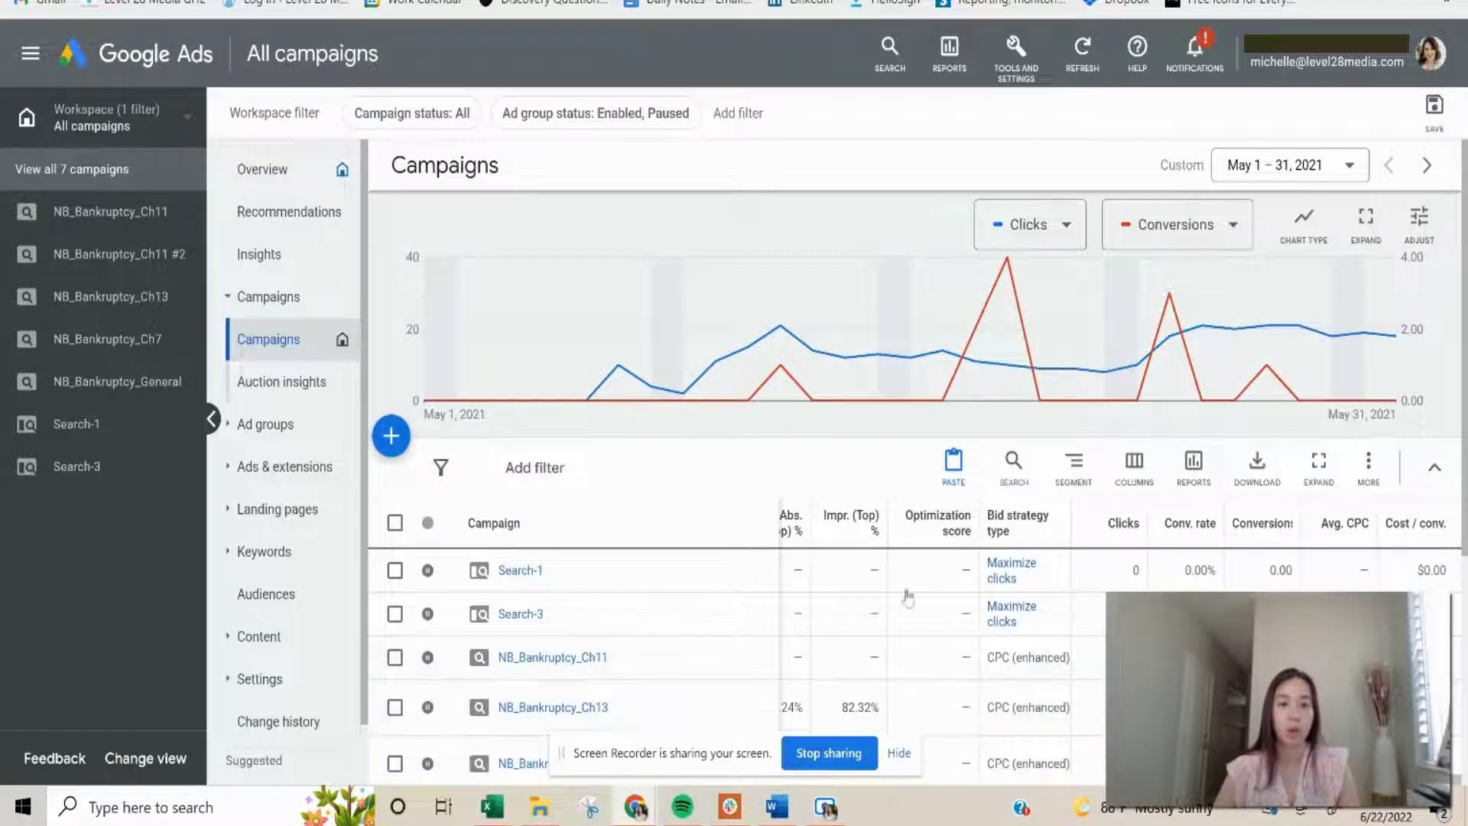
{"action": "mouse_move", "coordinate": [1020, 524]}
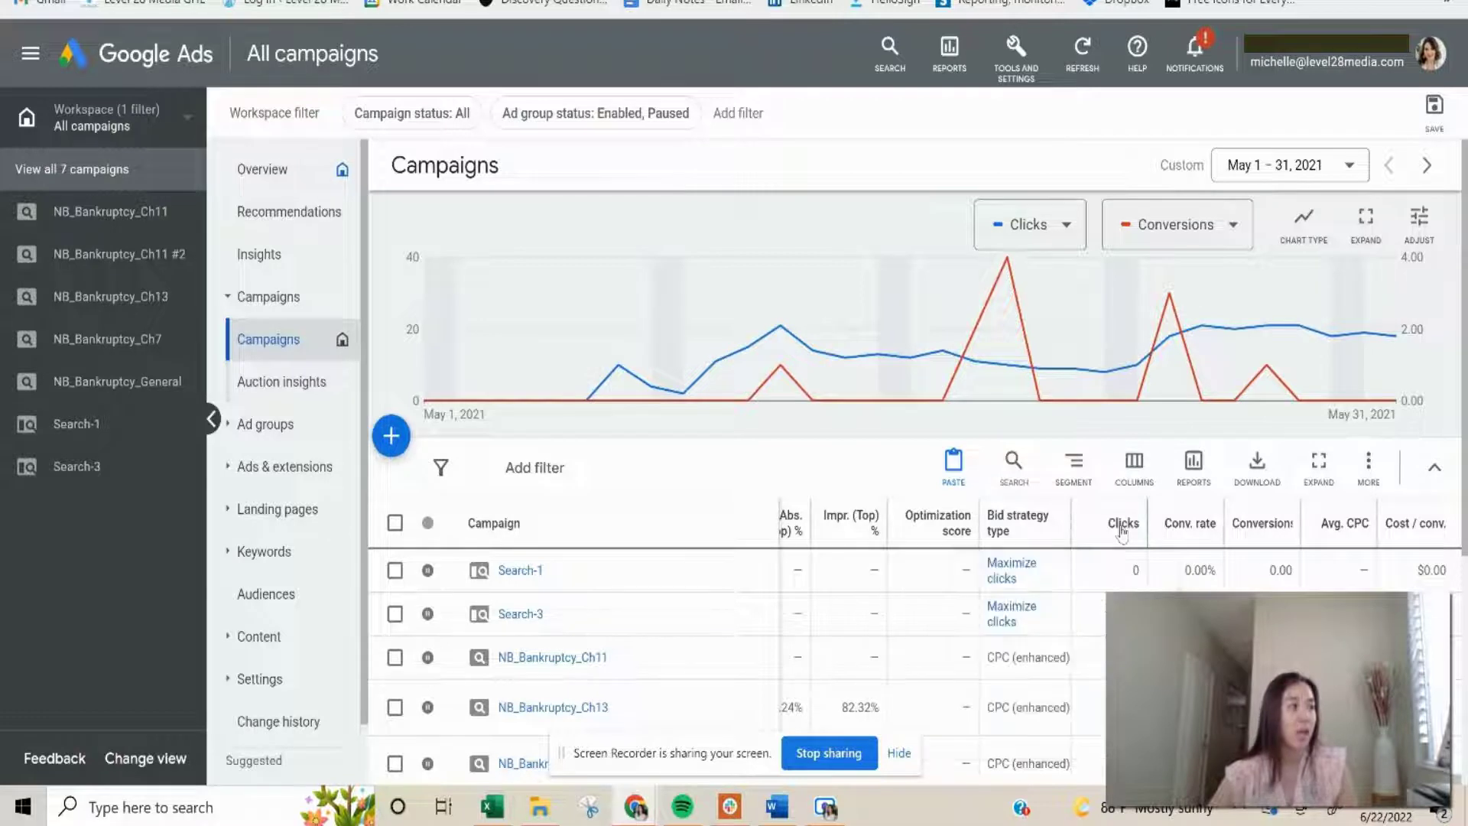
{"action": "mouse_move", "coordinate": [1122, 533]}
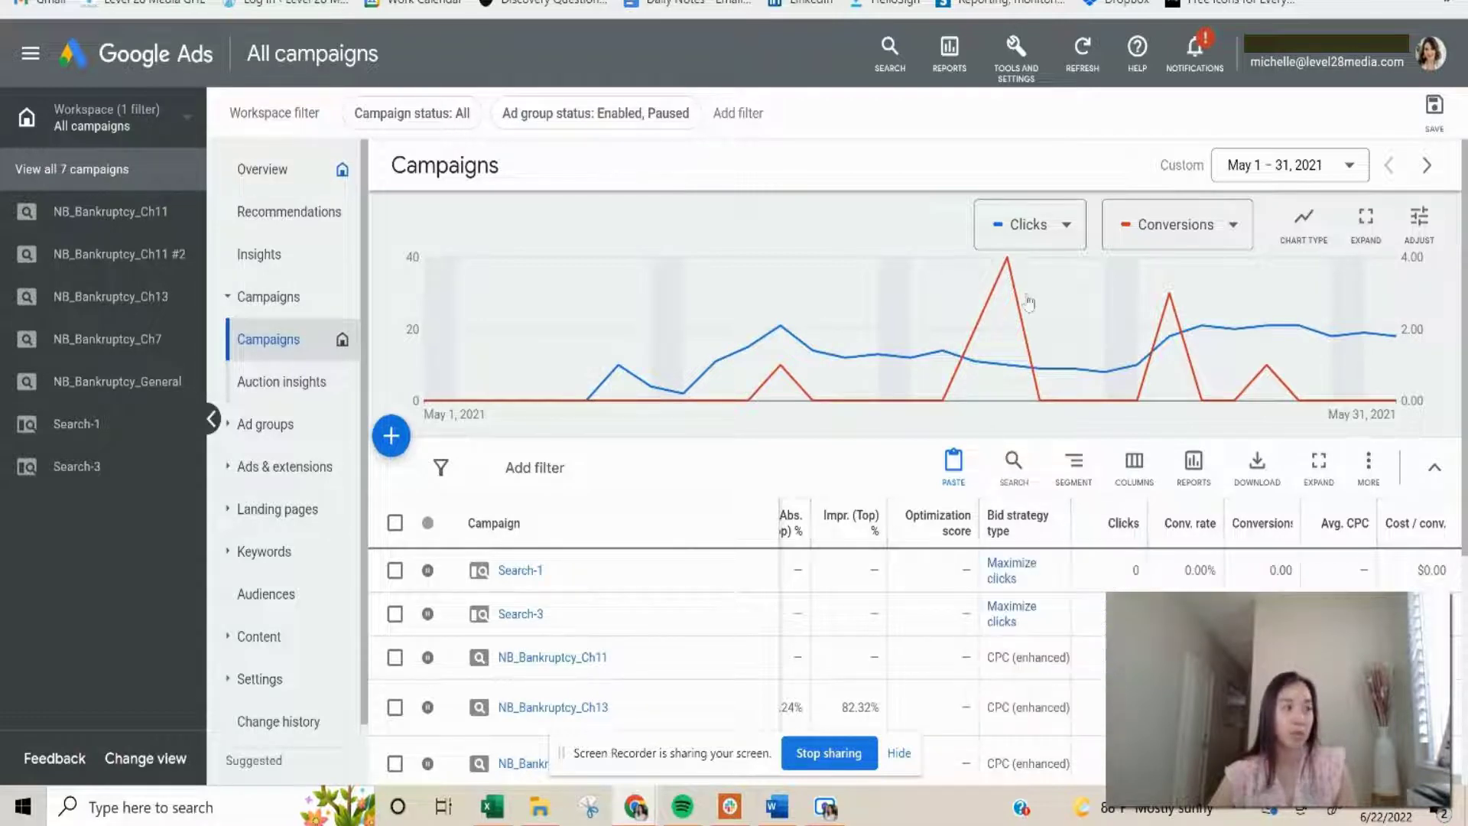
Segment the campaigns table by conversion action and review the conversion breakdown under each campaign
{"action": "scroll", "coordinate": [917, 650], "scroll_direction": "left", "scroll_amount": 3}
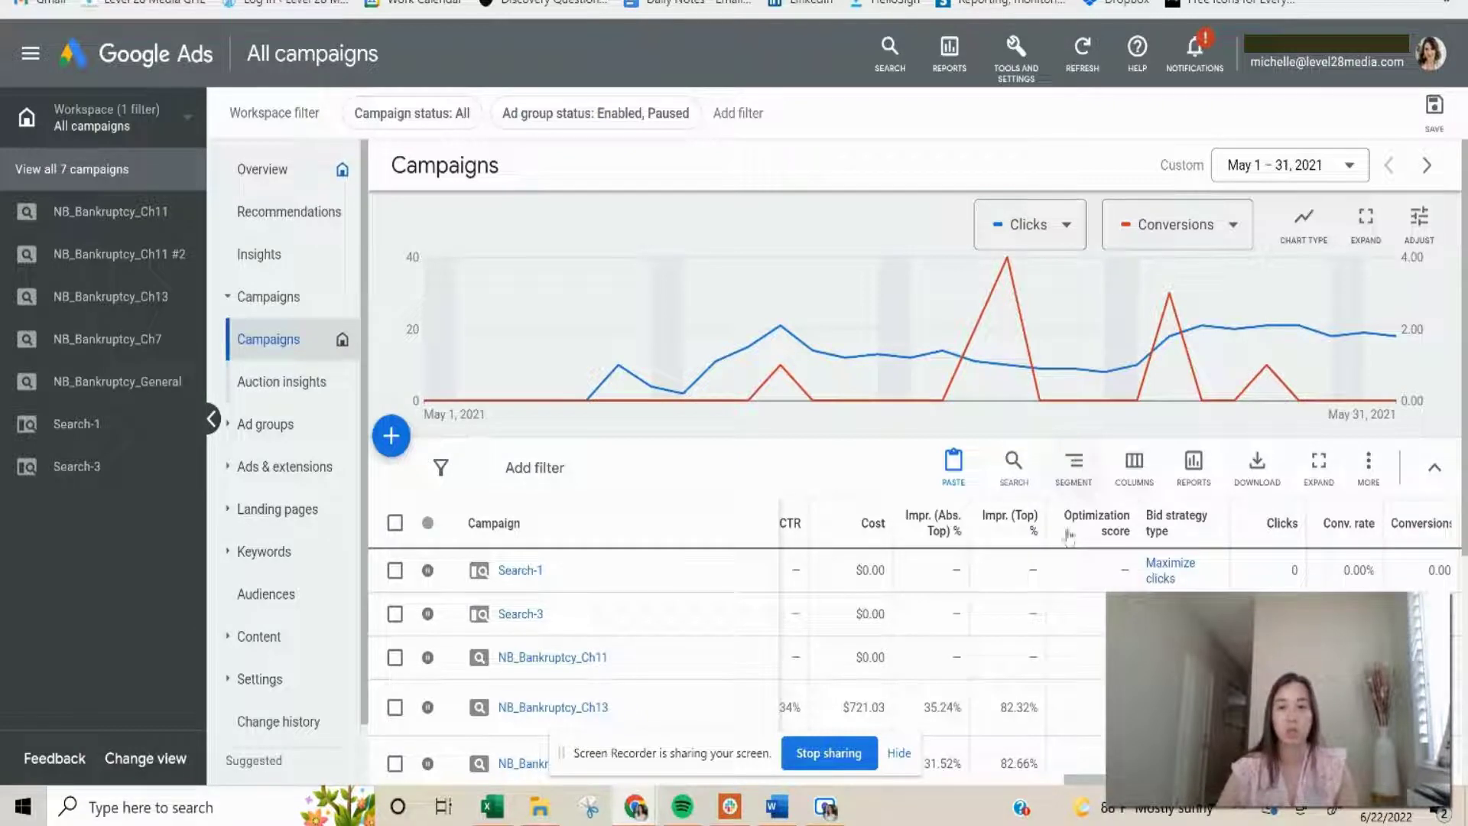
{"action": "scroll", "coordinate": [1149, 453], "scroll_direction": "down", "scroll_amount": 5}
{"action": "scroll", "coordinate": [1149, 452], "scroll_direction": "up", "scroll_amount": 3}
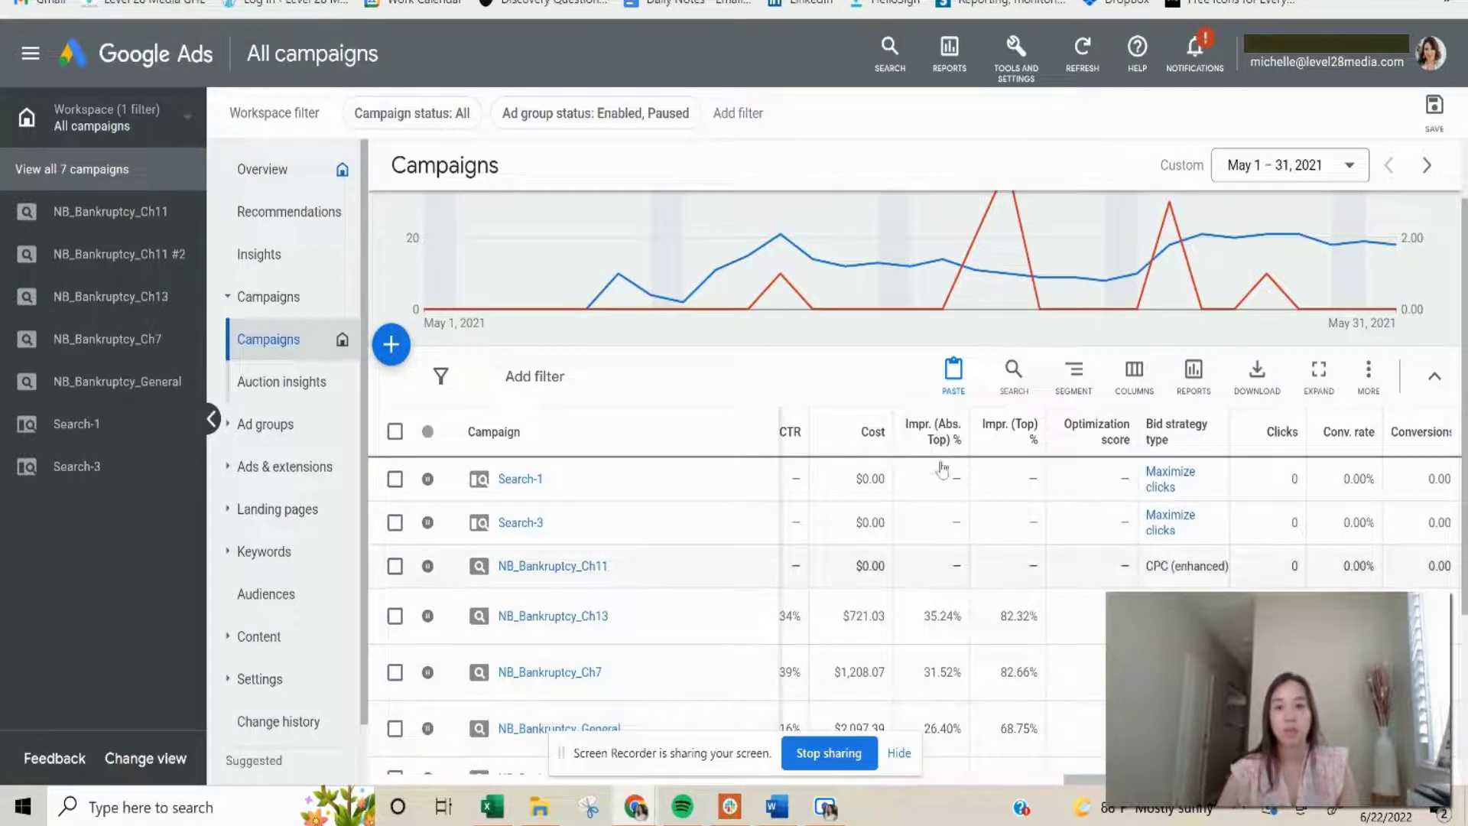
{"action": "left_click", "coordinate": [1092, 393]}
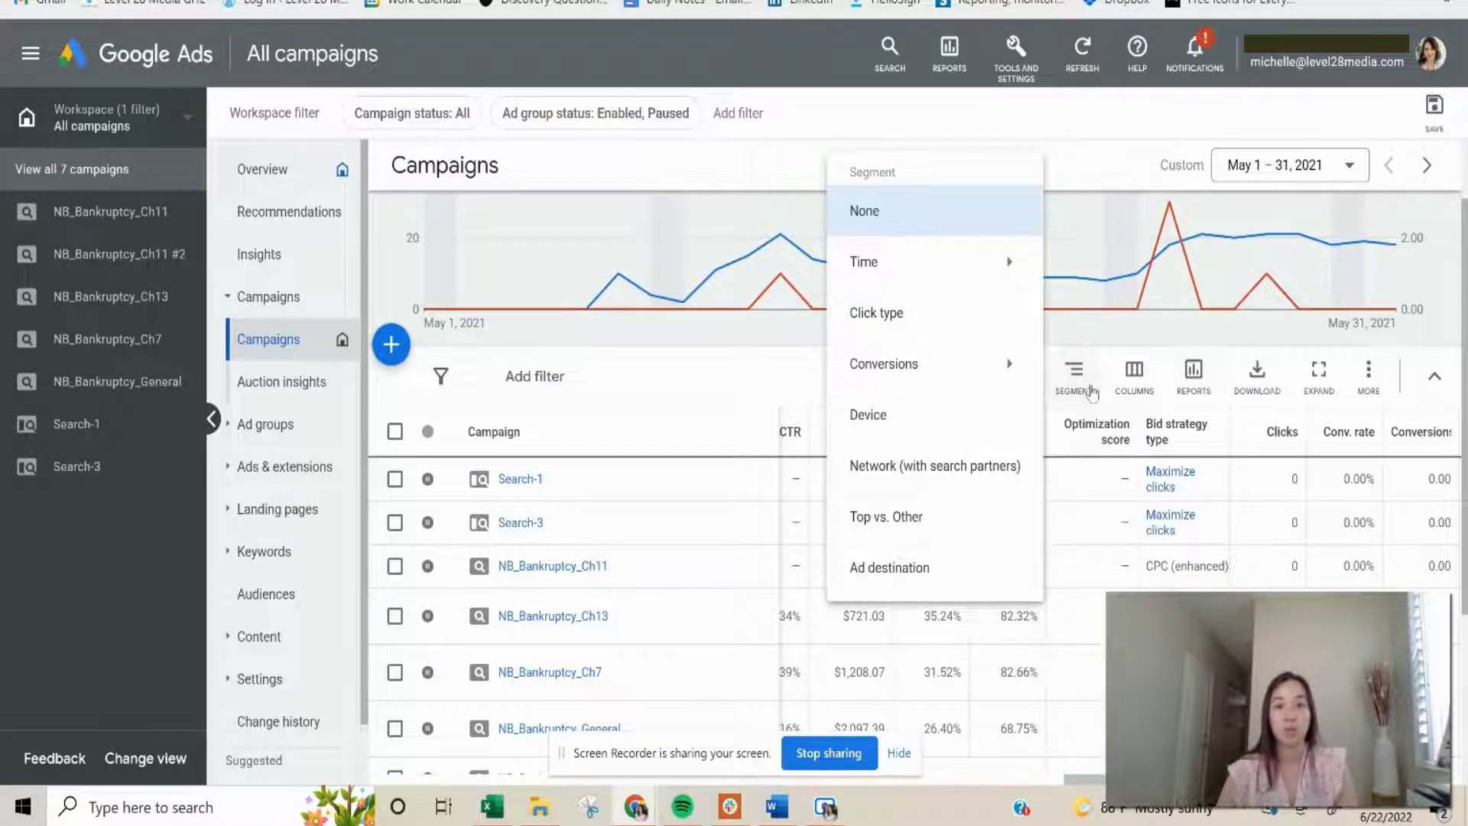
{"action": "mouse_move", "coordinate": [928, 364]}
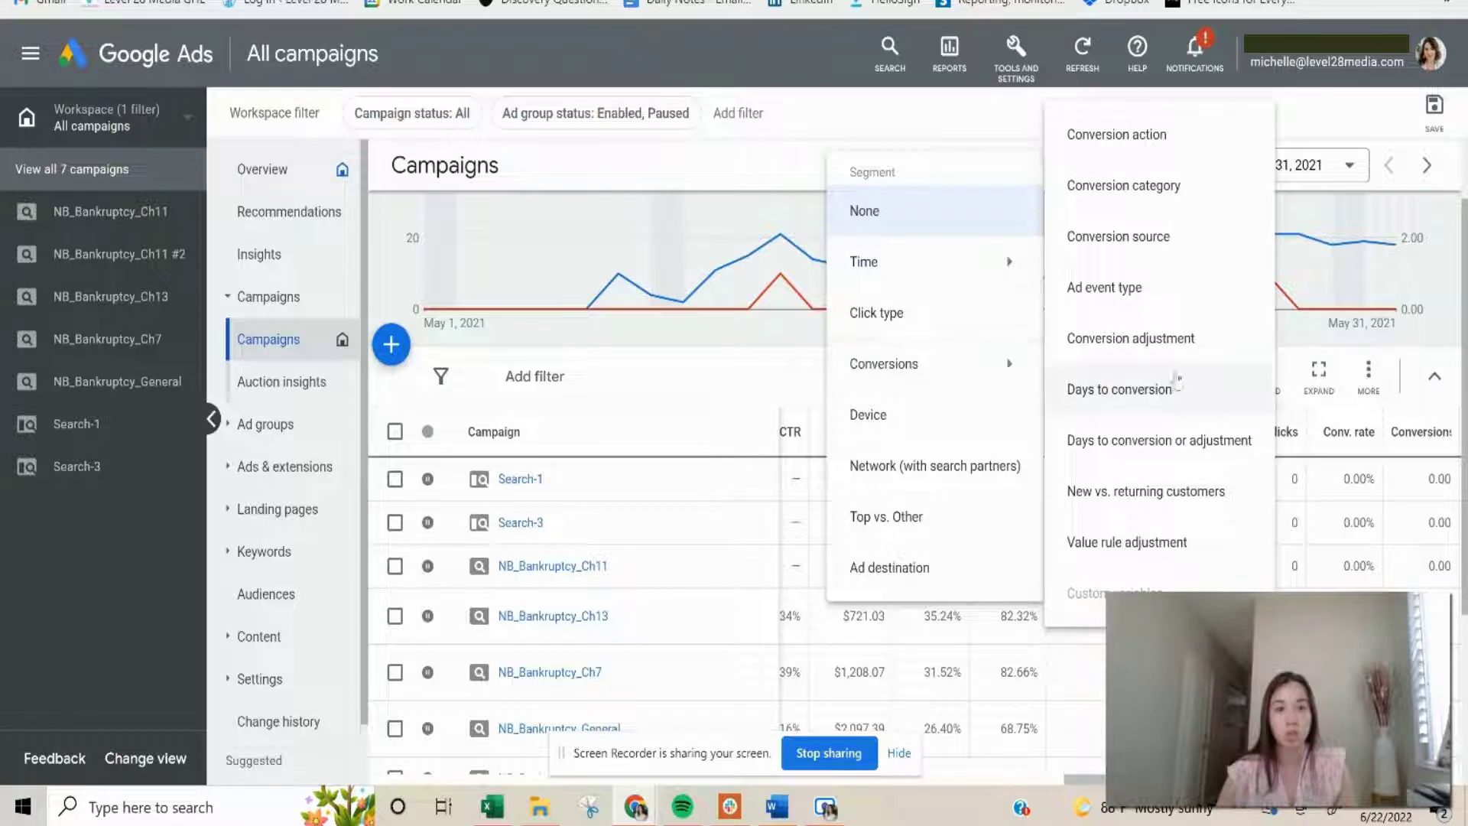
{"action": "left_click", "coordinate": [1174, 145]}
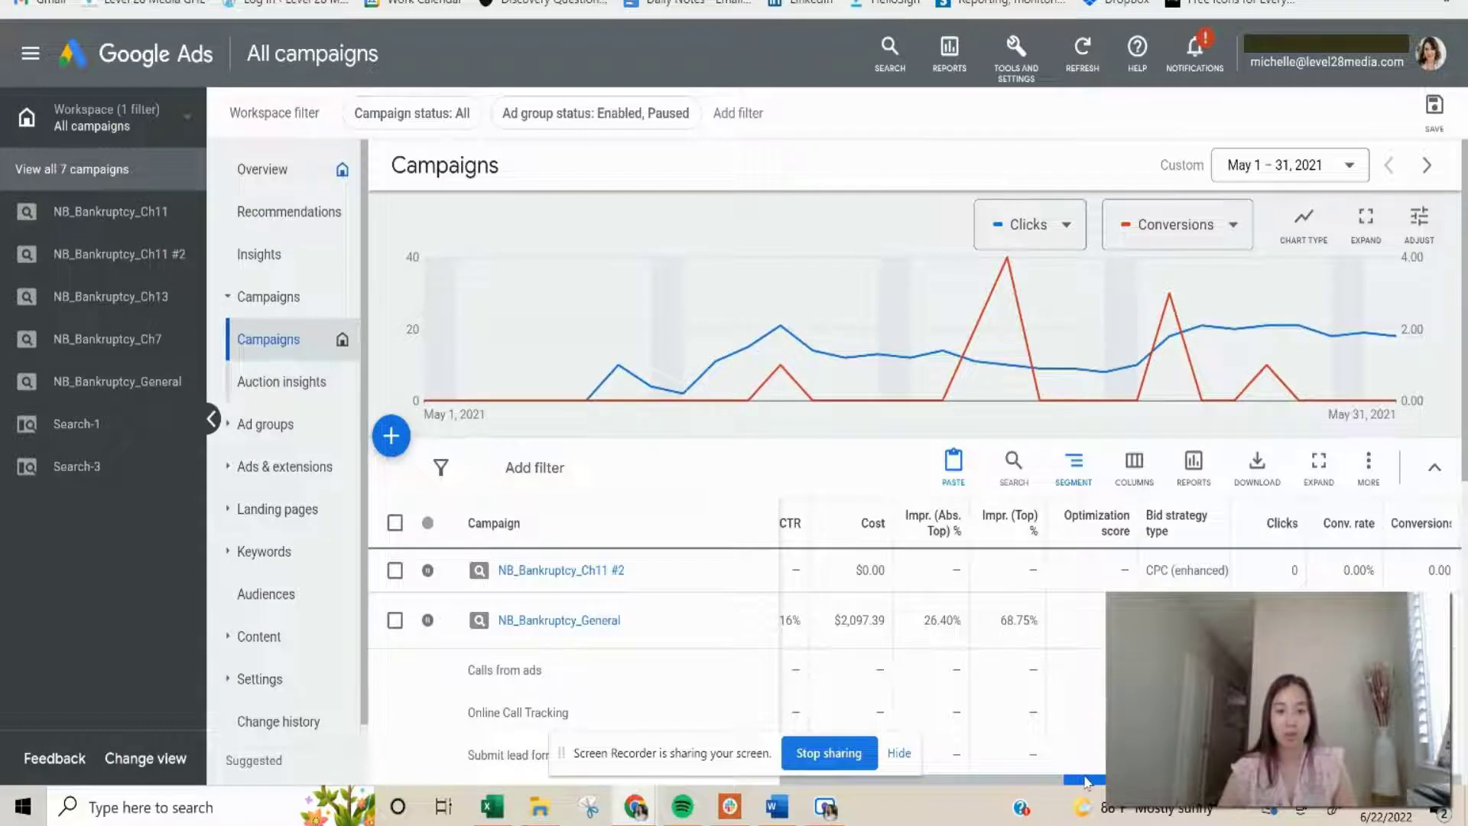
{"action": "left_click_drag", "start_coordinate": [1177, 780], "coordinate": [1215, 780]}
{"action": "scroll", "coordinate": [913, 474], "scroll_direction": "down", "scroll_amount": 6}
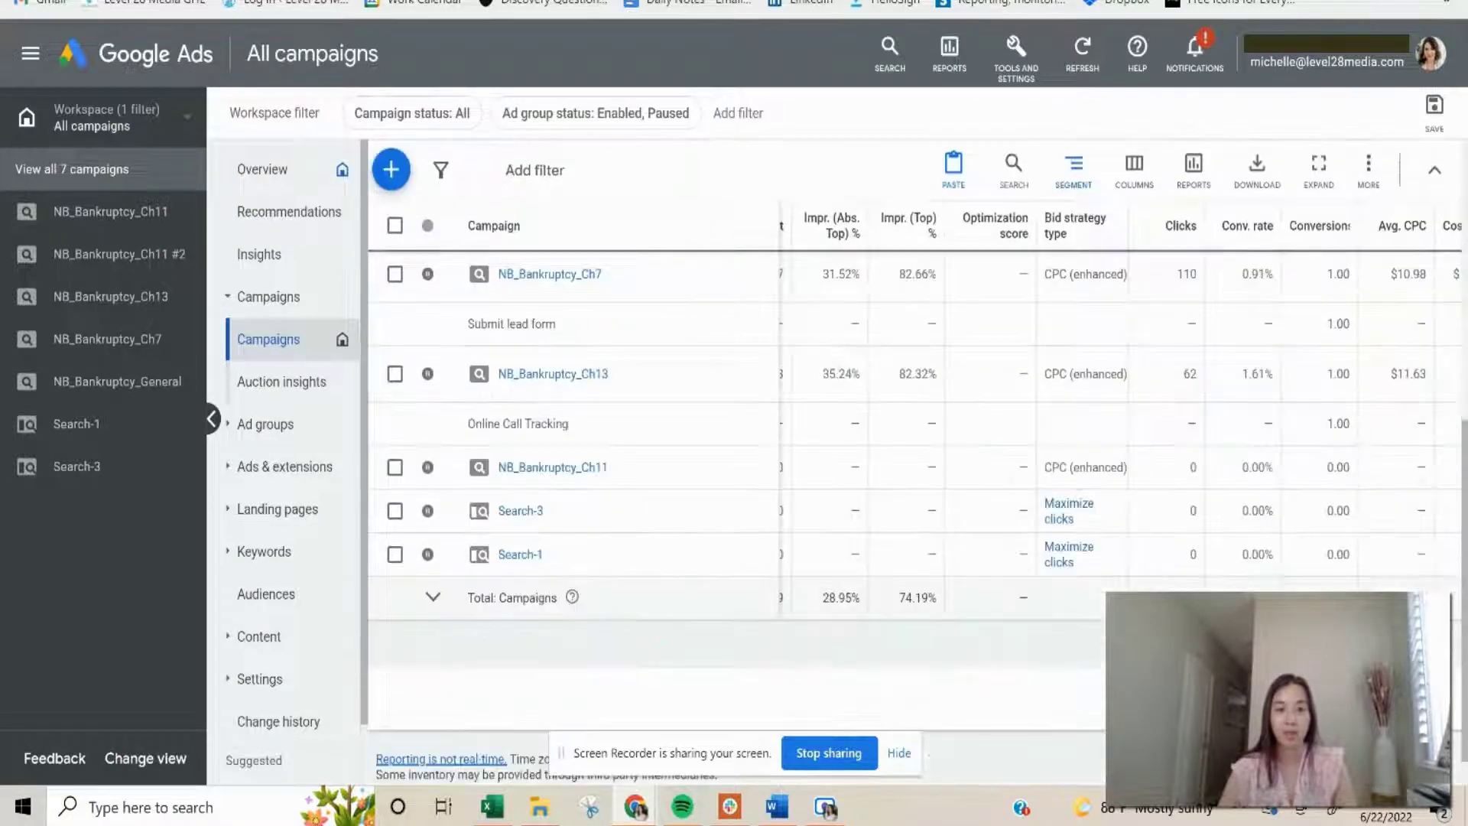
{"action": "scroll", "coordinate": [914, 474], "scroll_direction": "up", "scroll_amount": 3}
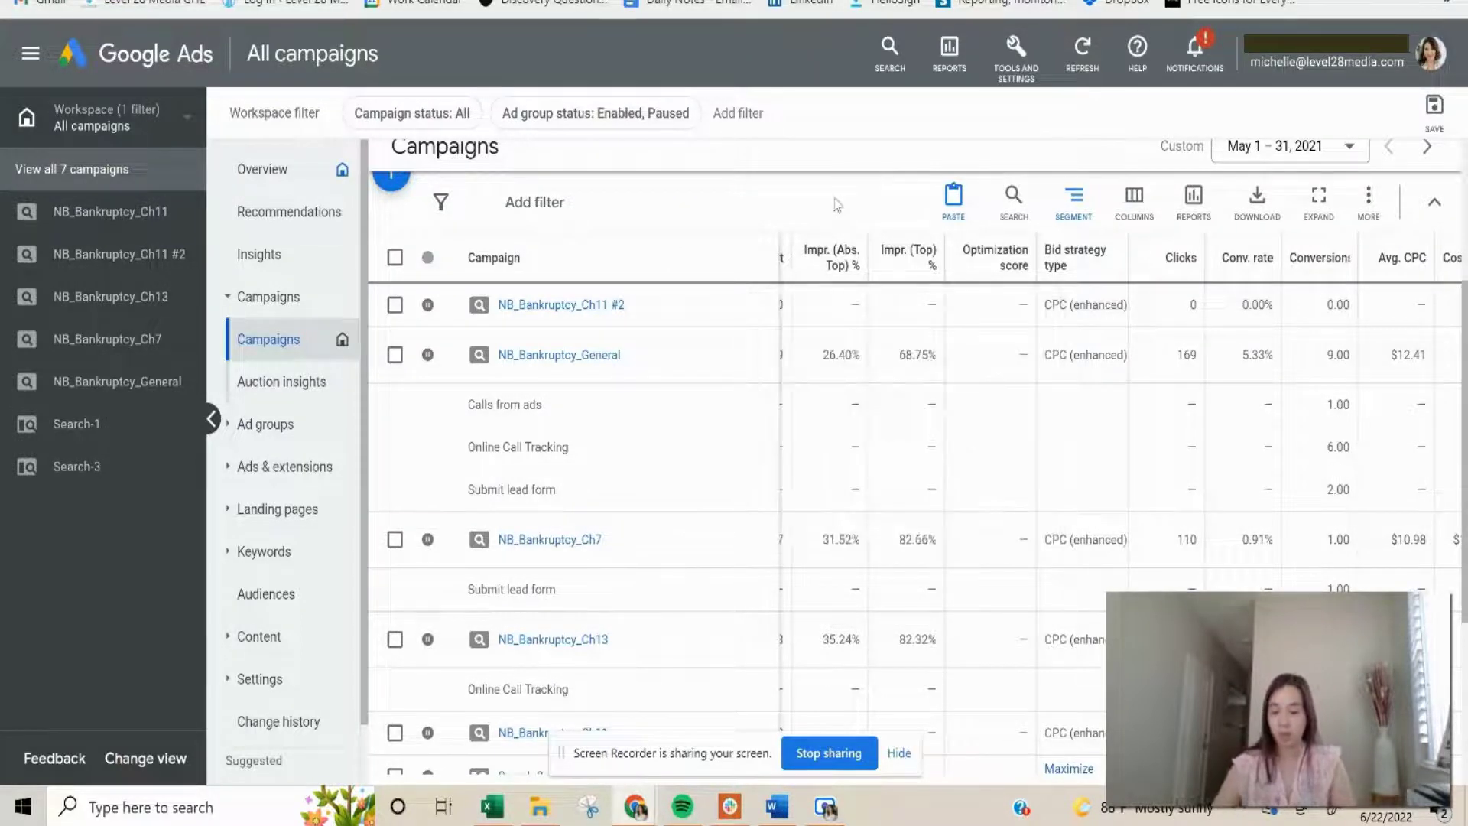
Find the negative keyword lists through the page search for "negative" and open the Master list
{"action": "key", "text": "slash"}
{"action": "type", "text": "n"}
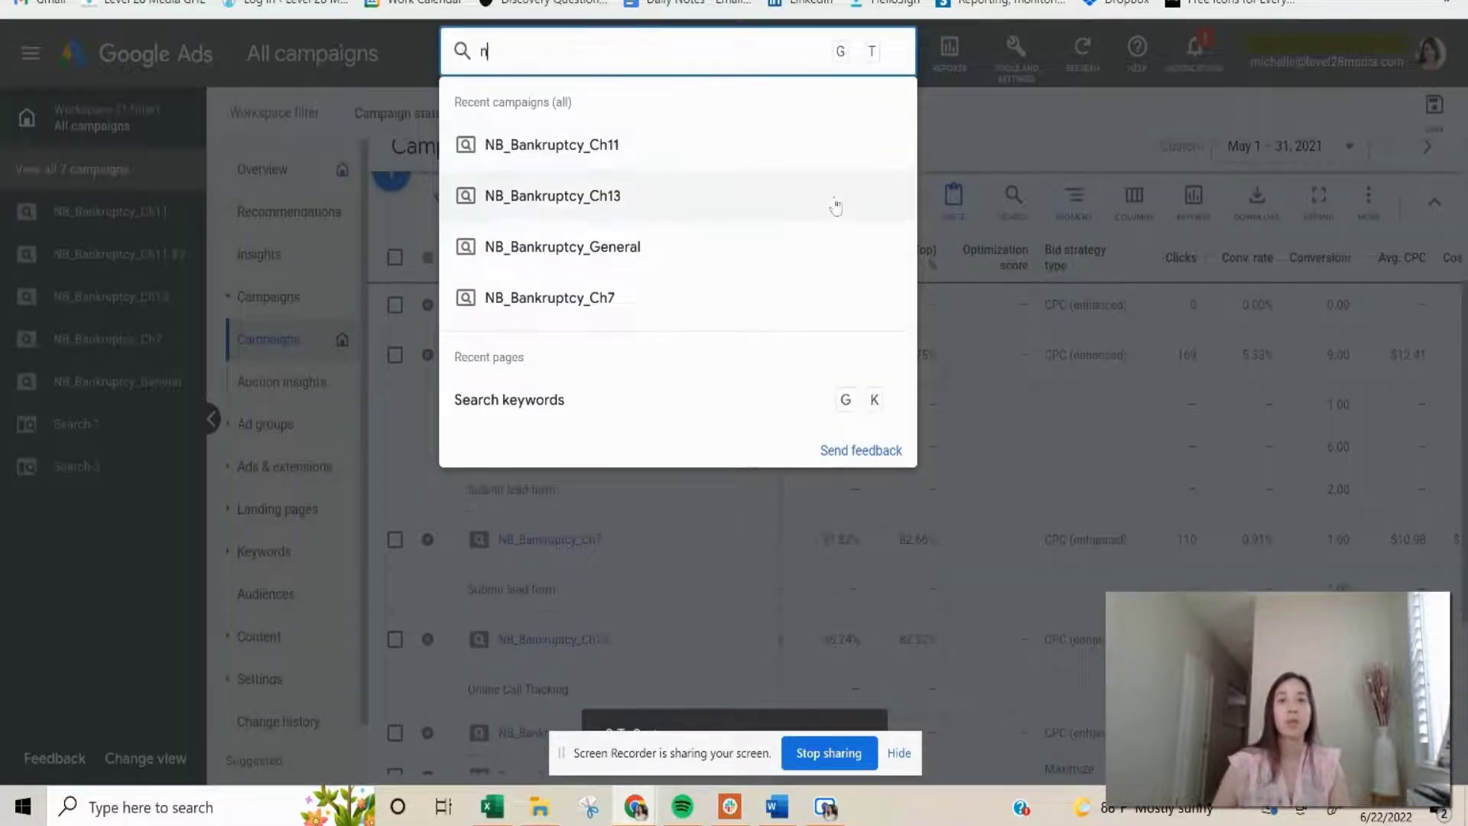
{"action": "type", "text": "egative"}
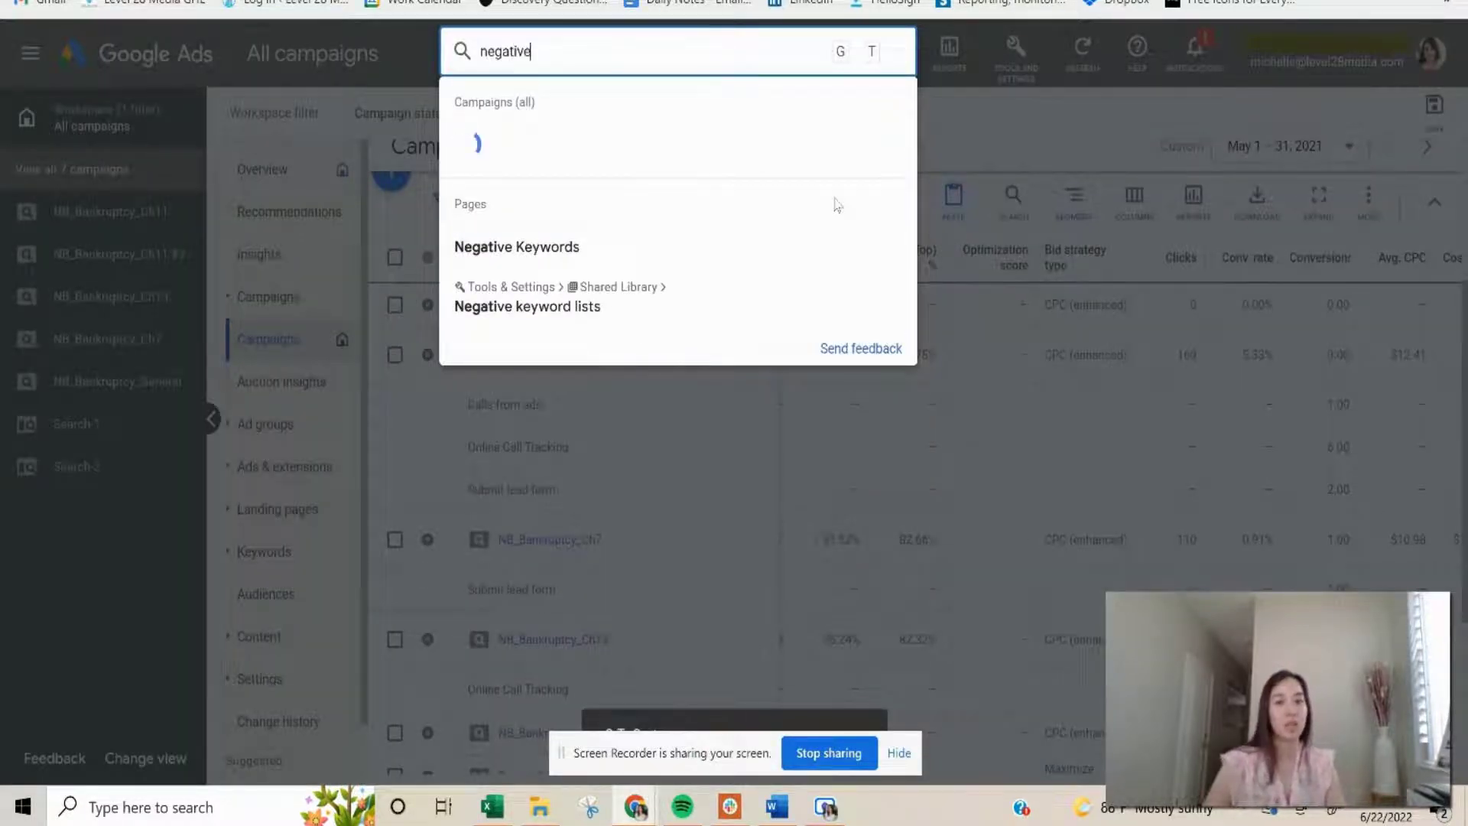
{"action": "left_click", "coordinate": [711, 296]}
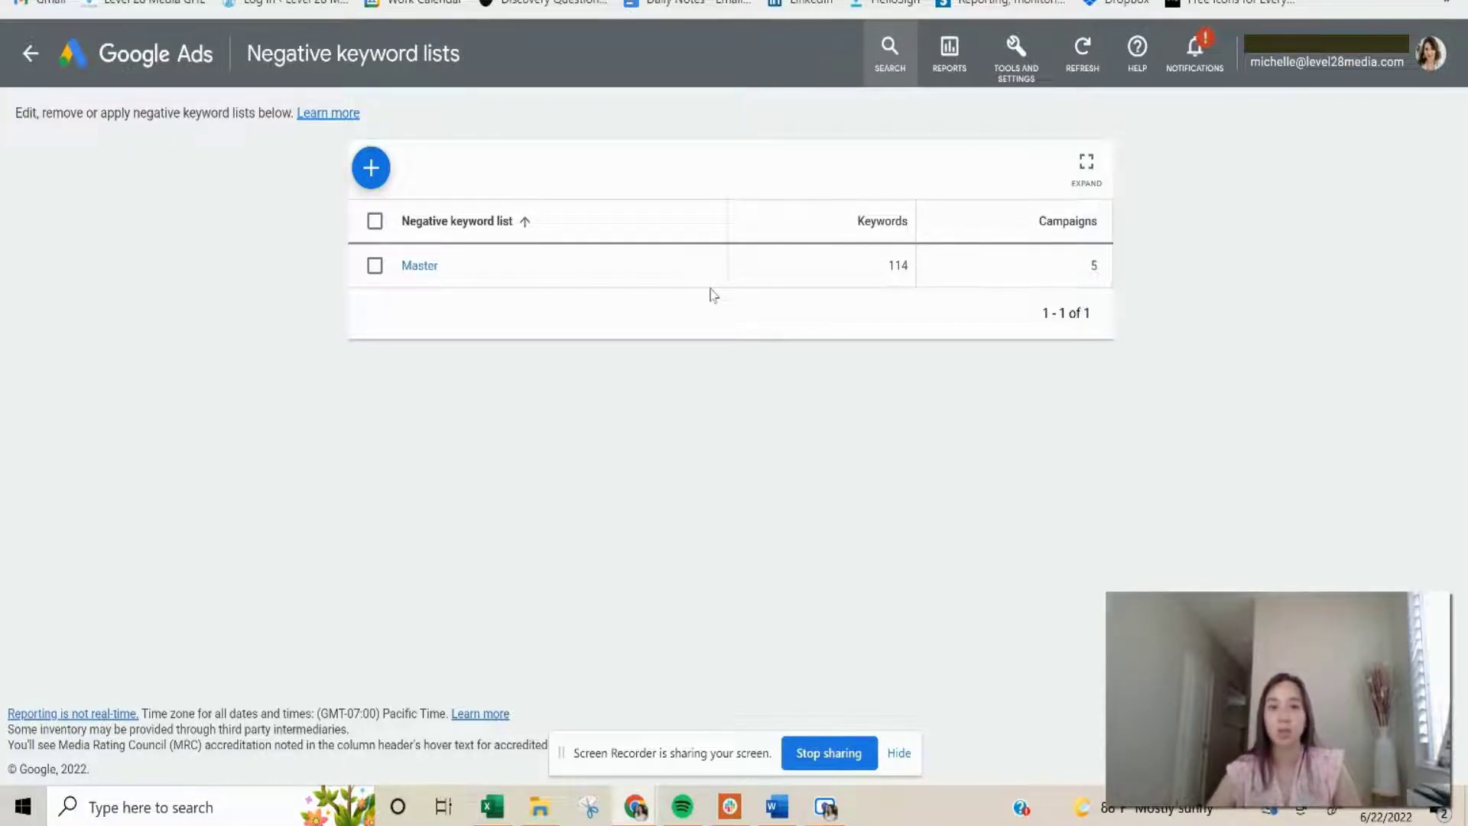
{"action": "left_click", "coordinate": [425, 267]}
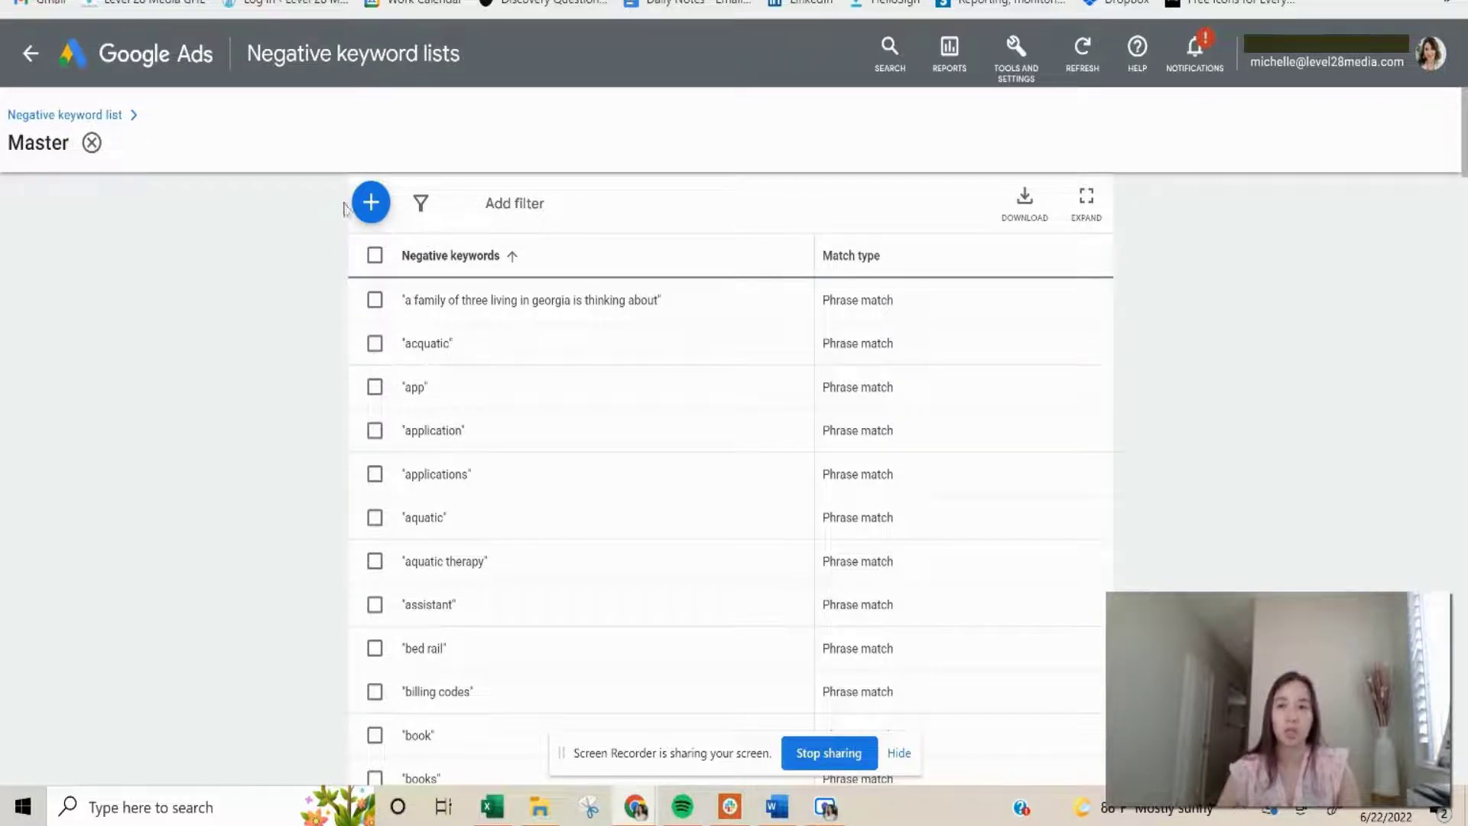
Add the phrase-match negative keywords "career" and "job" to the Master list and save them
{"action": "left_click", "coordinate": [372, 203]}
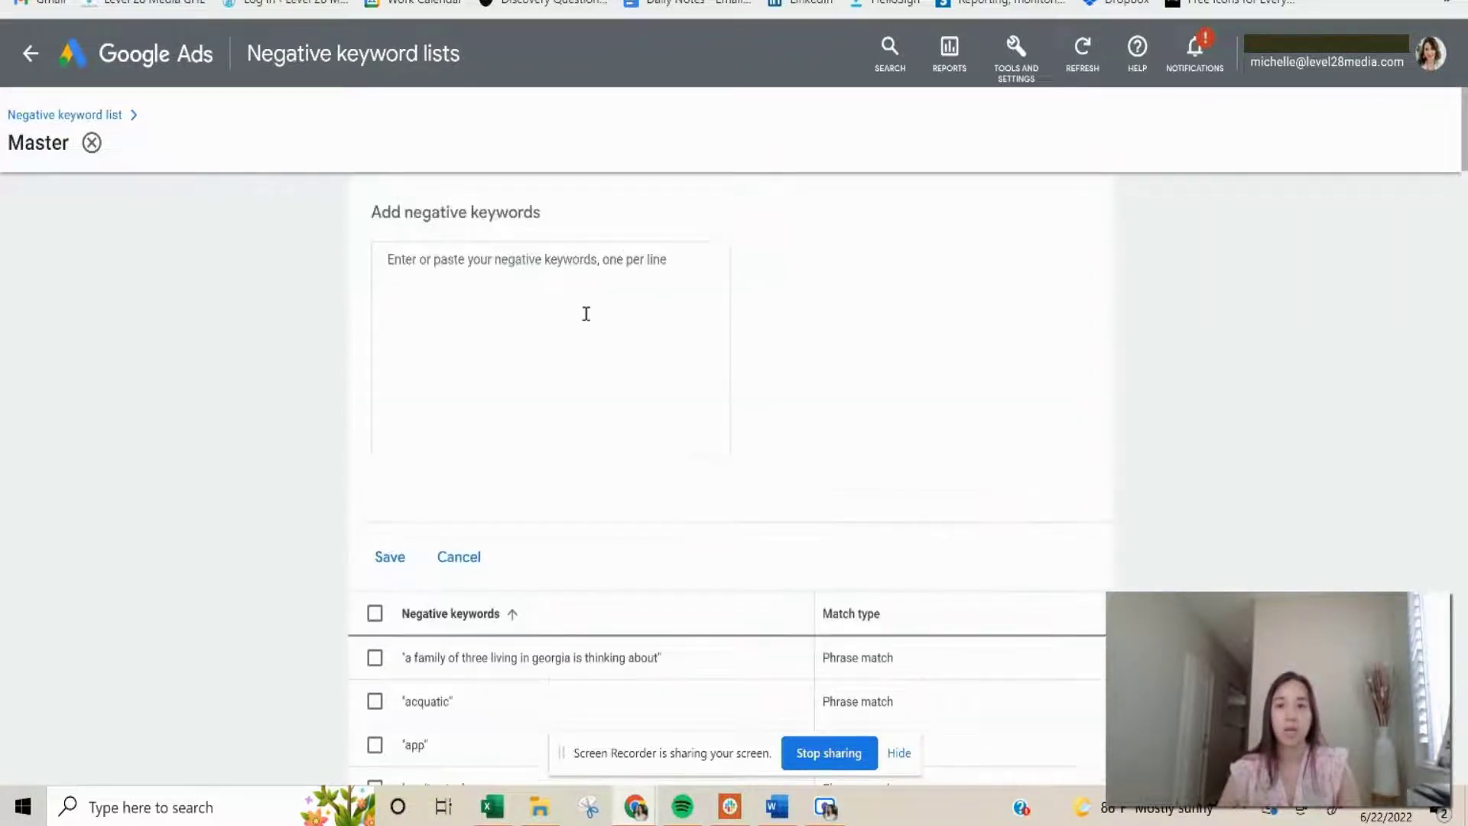
{"action": "type", "text": "\"ca"}
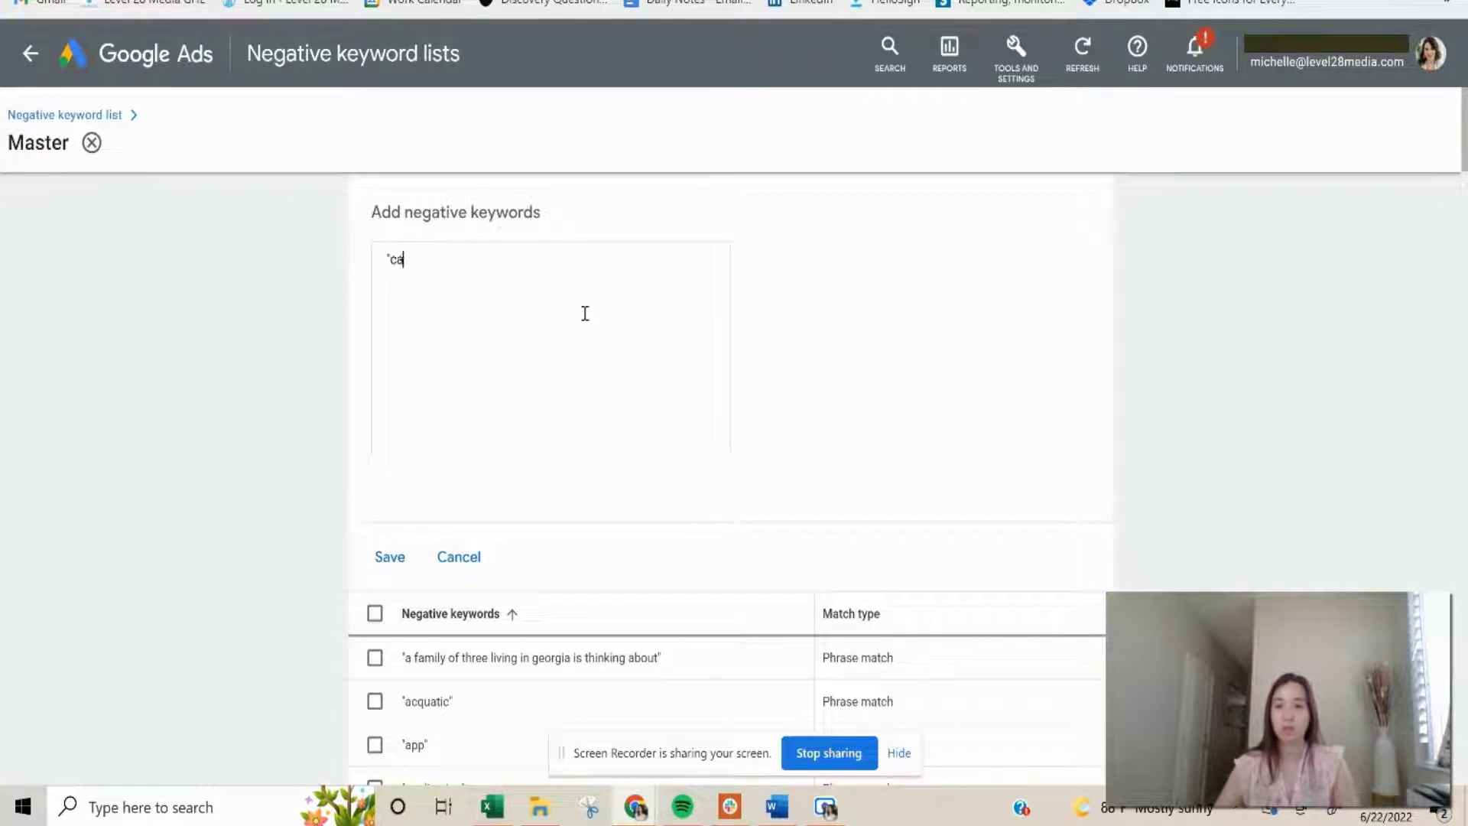
{"action": "type", "text": "job"}
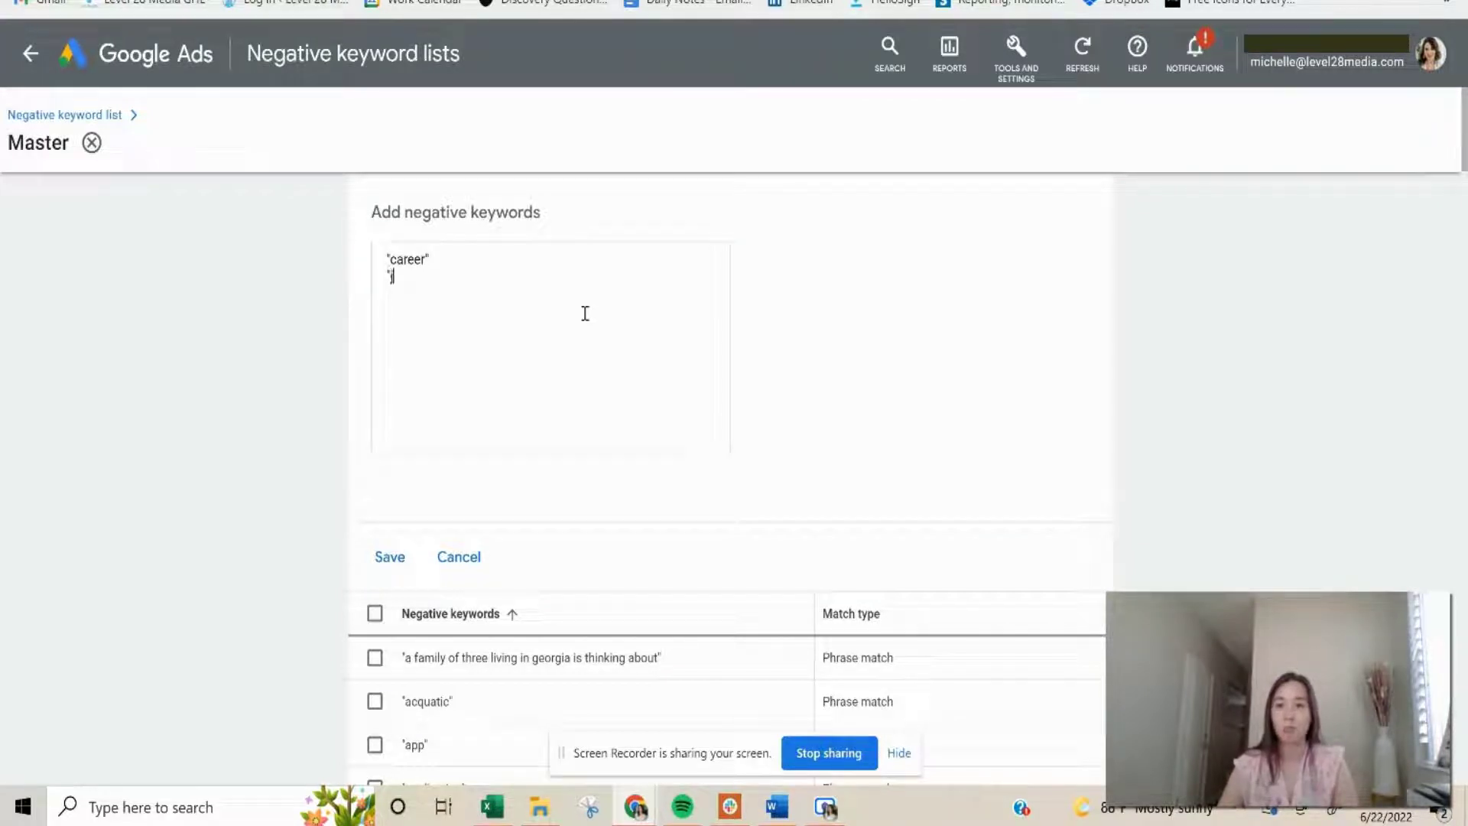
{"action": "left_click", "coordinate": [399, 560]}
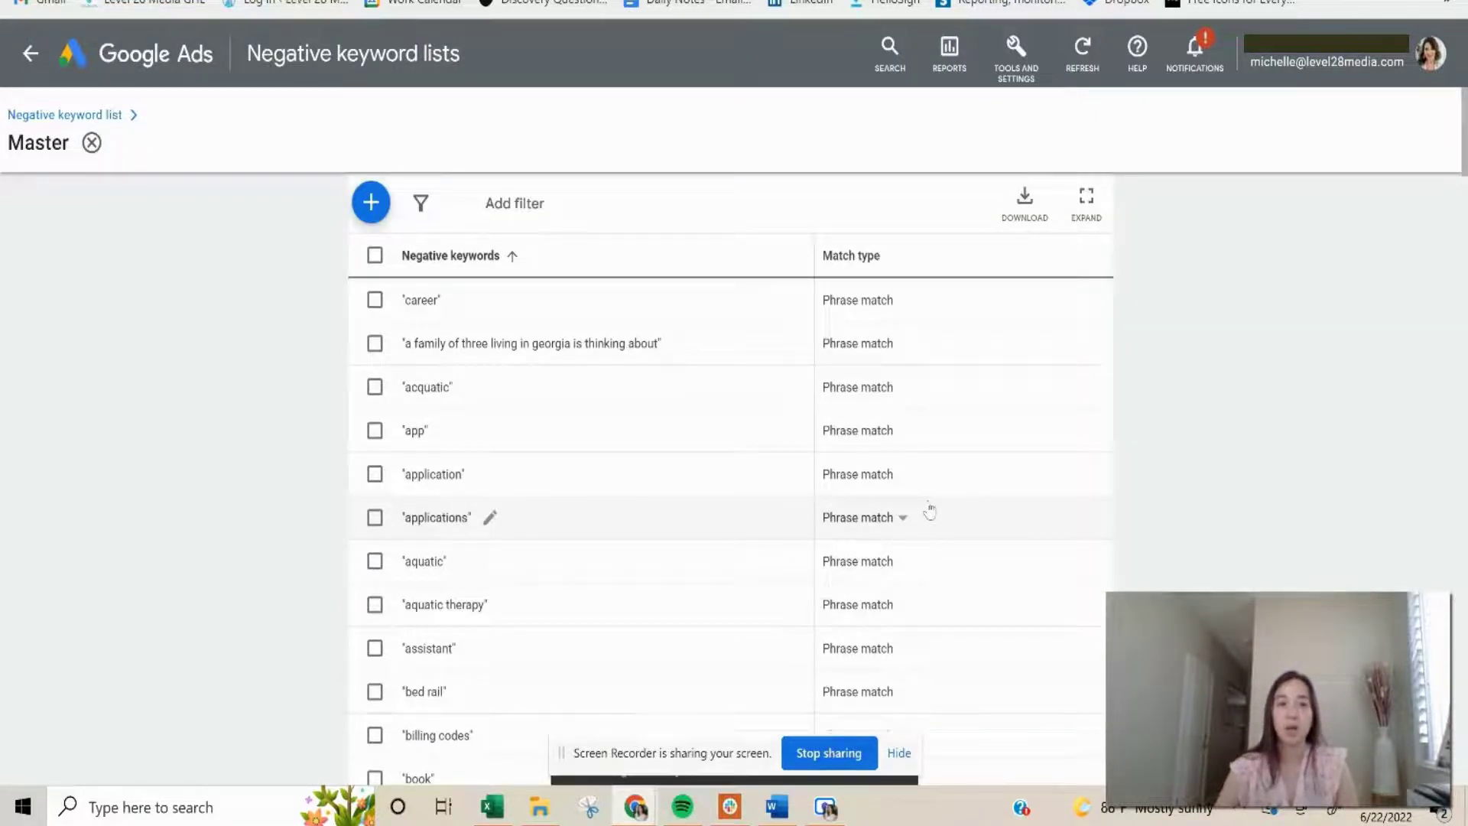
Review which campaigns use the Master negative keyword list, and return to the All campaigns view
{"action": "scroll", "coordinate": [929, 510], "scroll_direction": "down", "scroll_amount": 10}
{"action": "scroll", "coordinate": [930, 510], "scroll_direction": "down", "scroll_amount": 20}
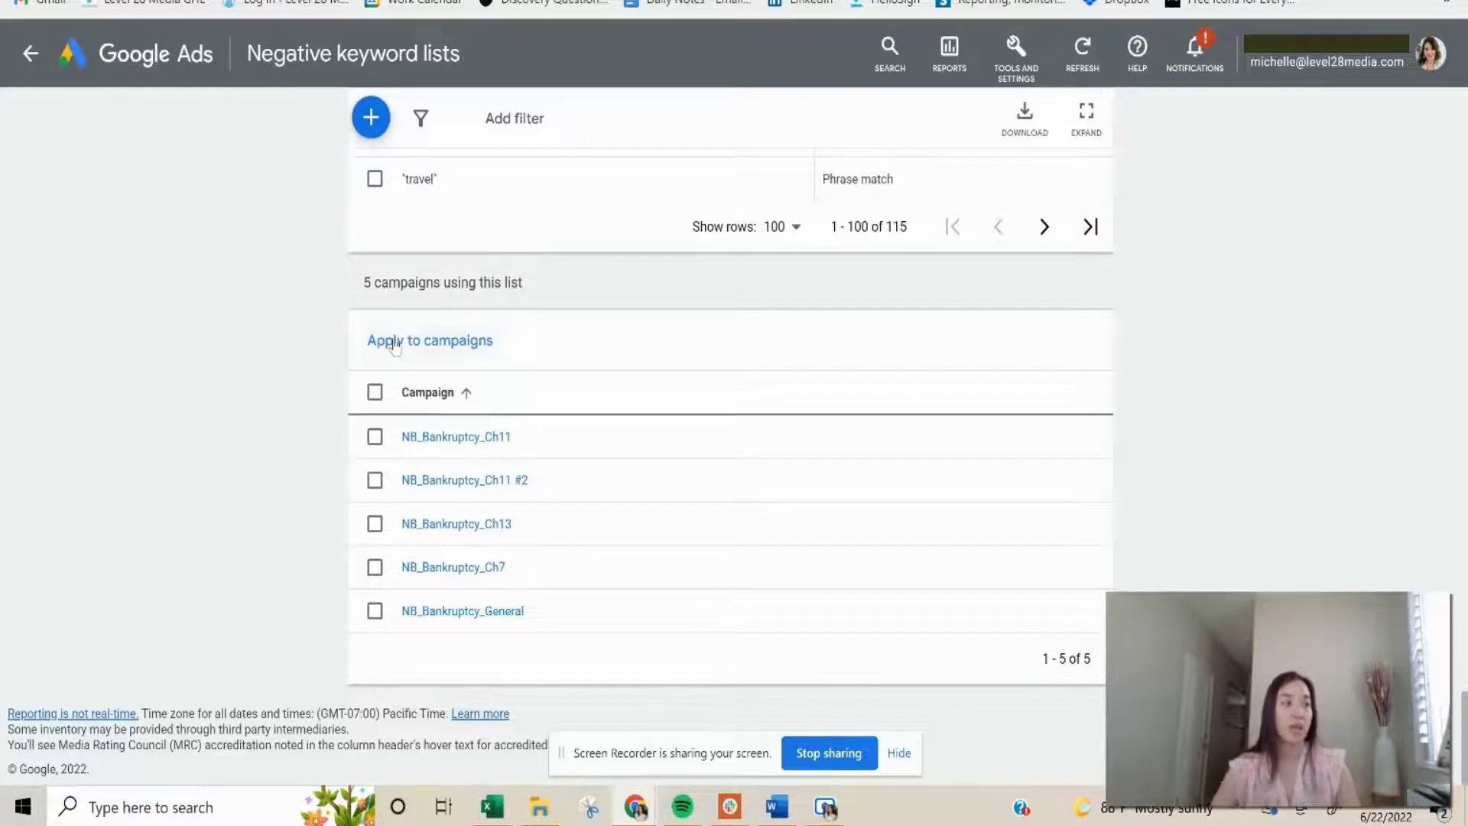
{"action": "left_click", "coordinate": [30, 58]}
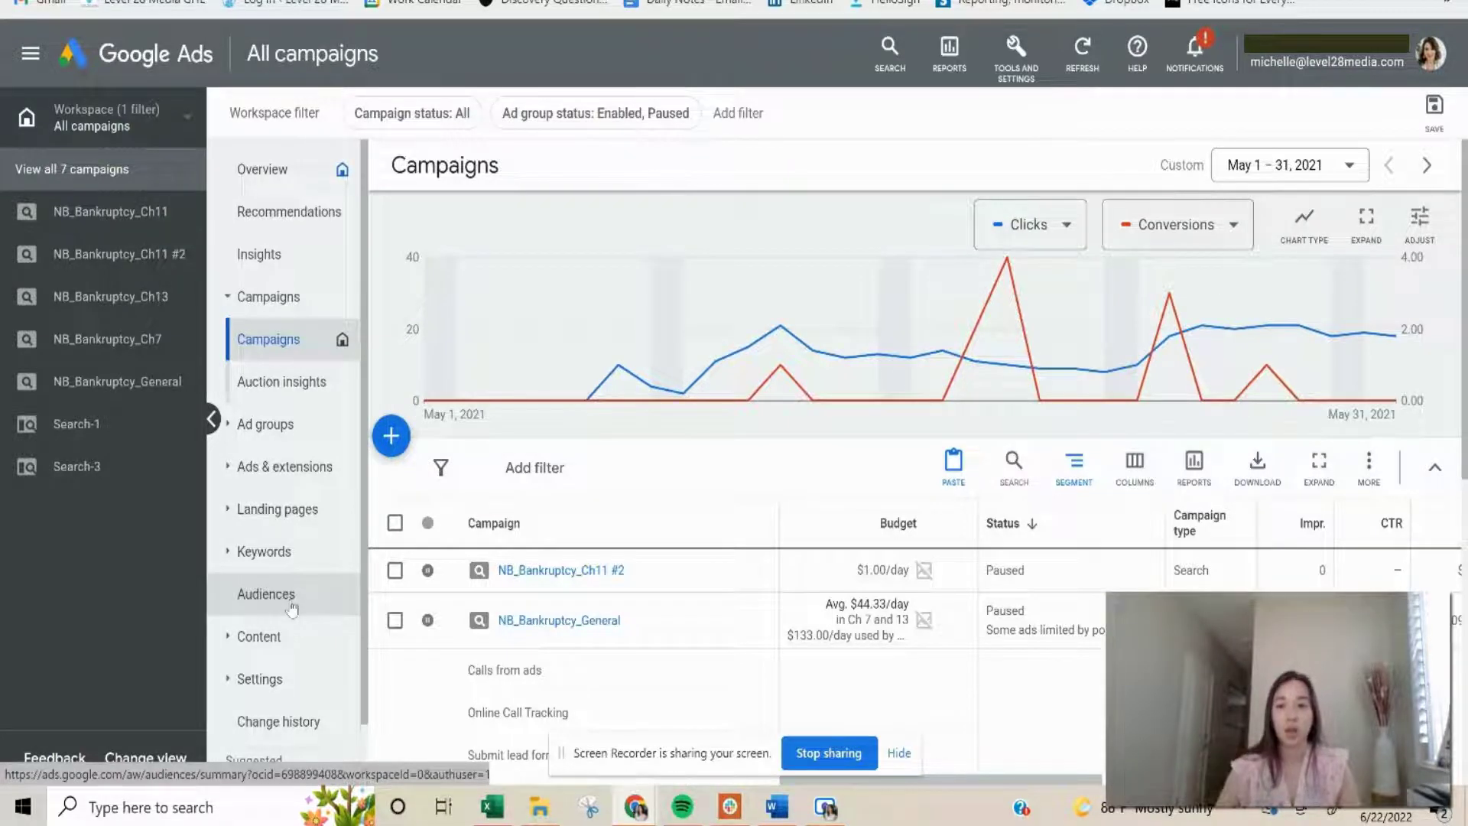
Open the Audiences page, expand the age demographics table and look through its ad group rows
{"action": "left_click", "coordinate": [293, 604]}
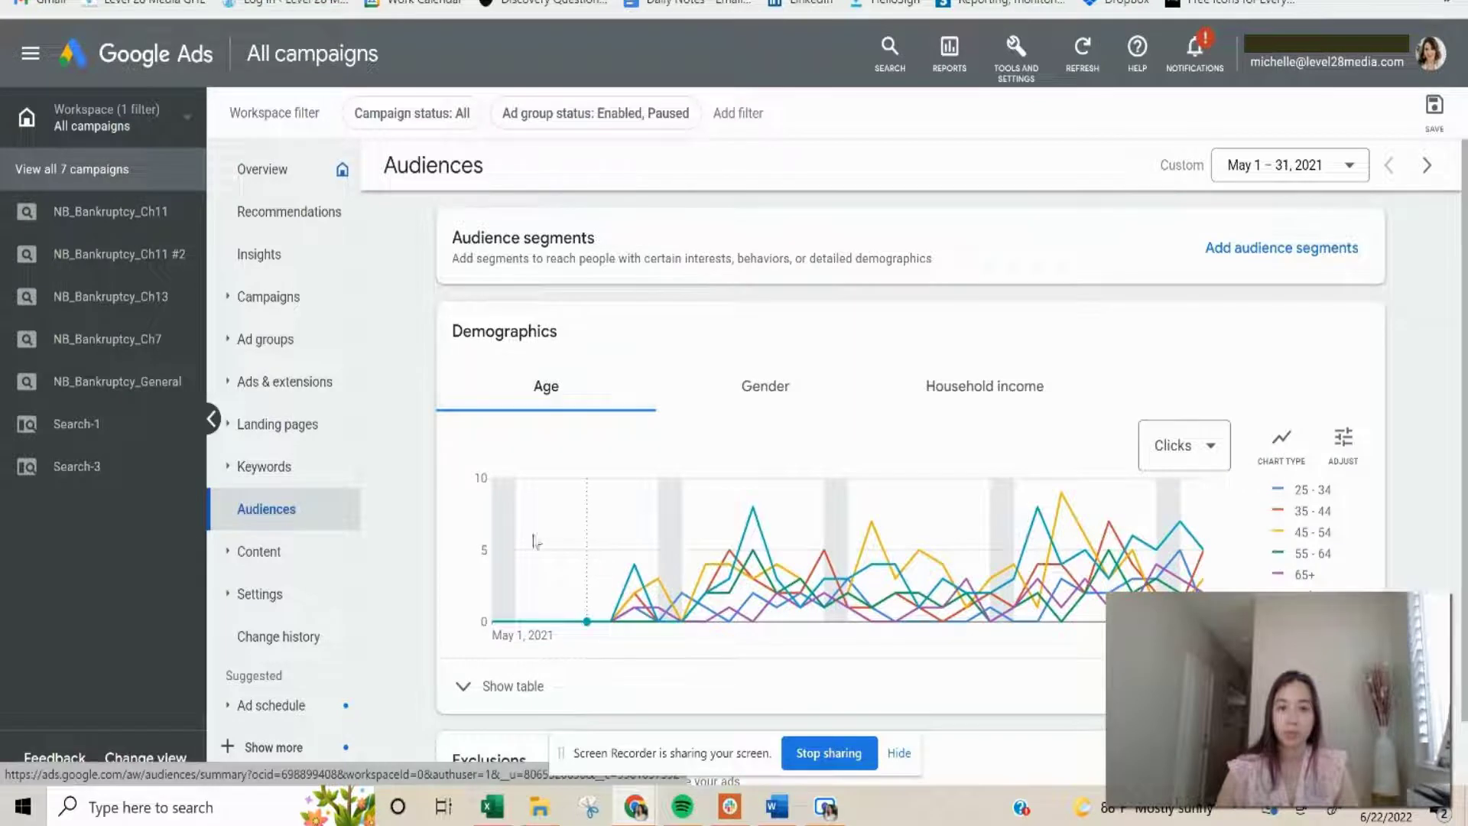
{"action": "scroll", "coordinate": [535, 541], "scroll_direction": "down", "scroll_amount": 1}
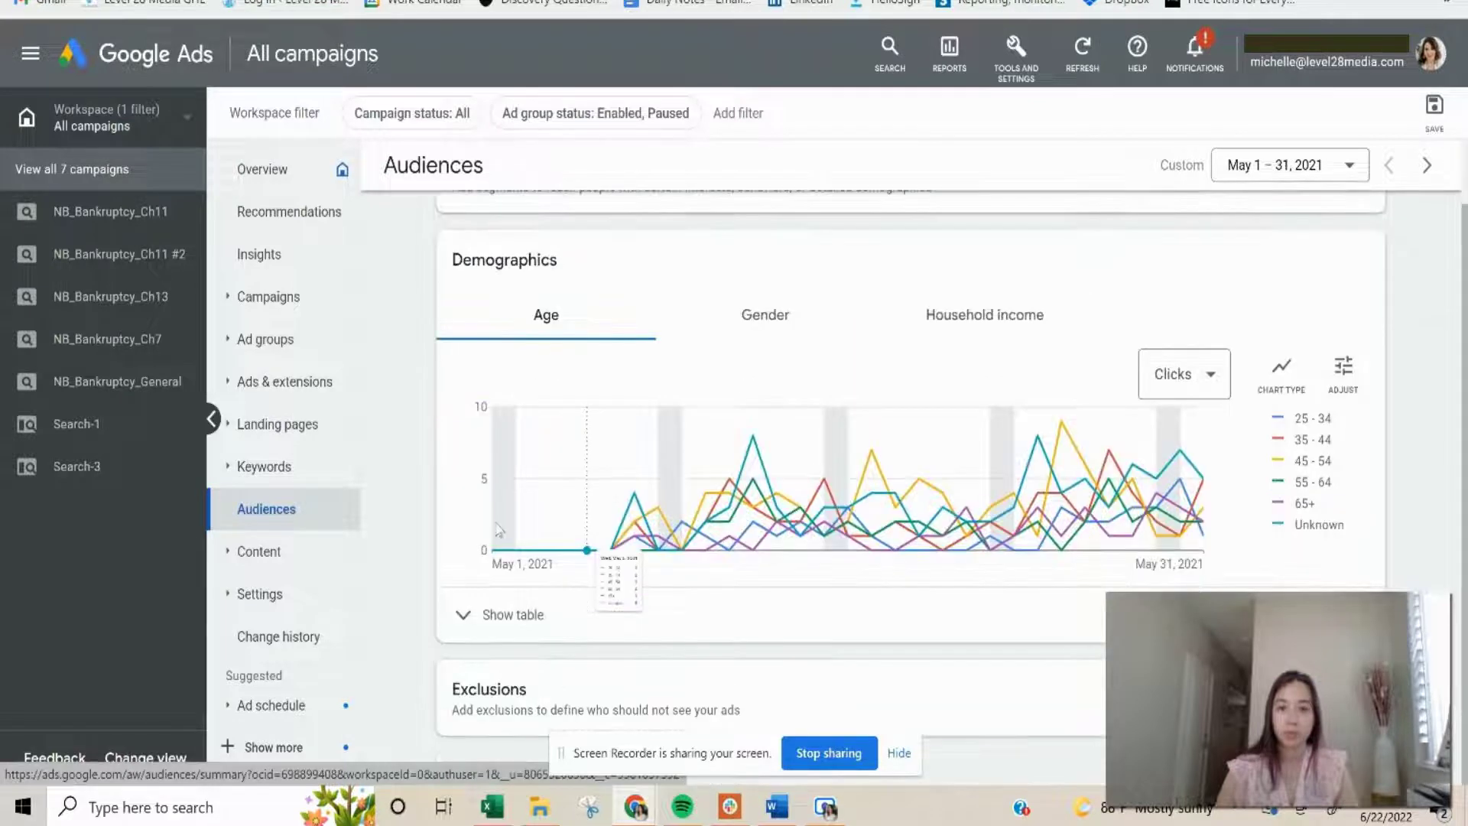
{"action": "left_click", "coordinate": [471, 621]}
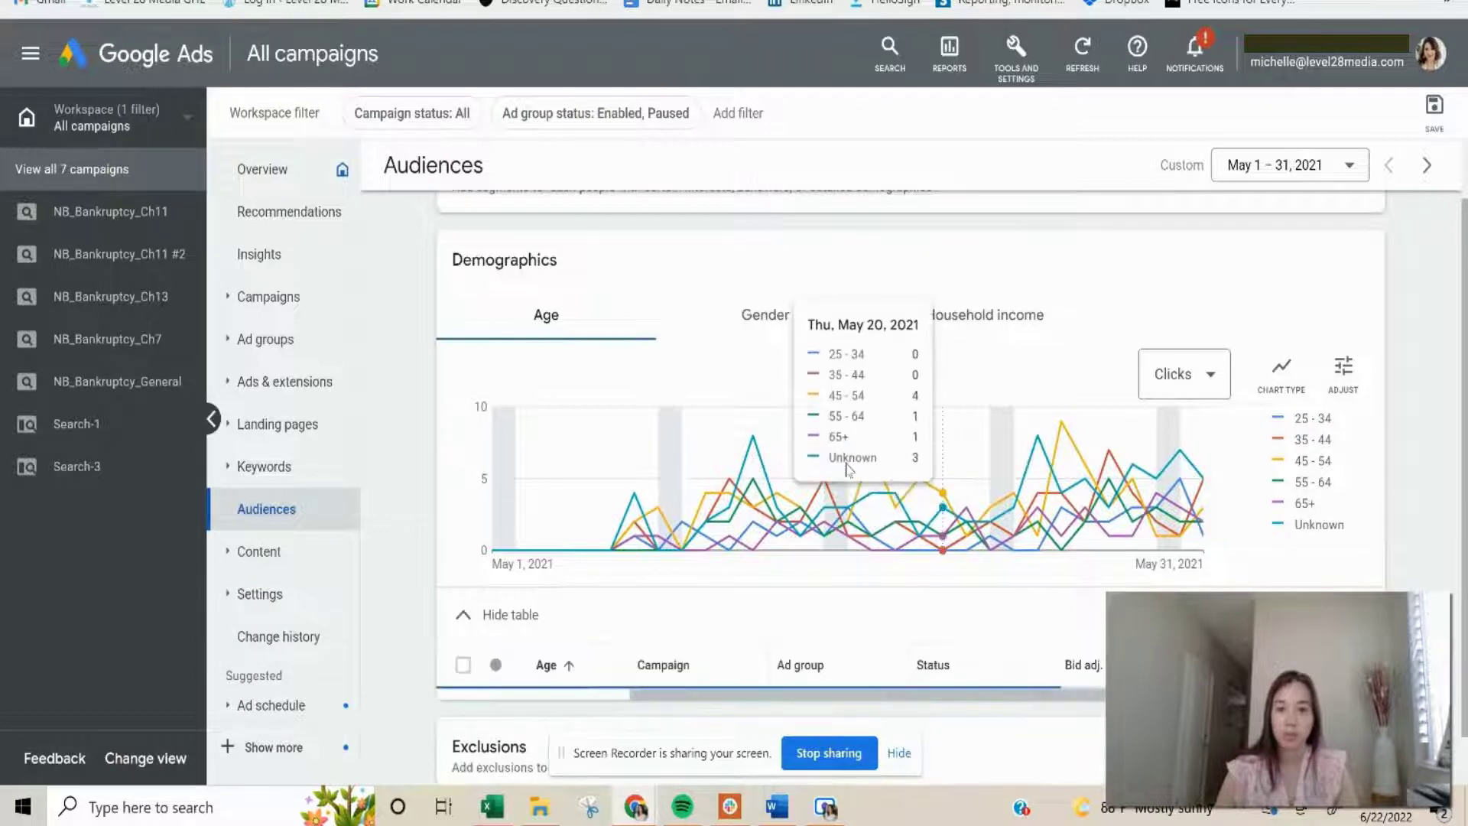
{"action": "scroll", "coordinate": [527, 581], "scroll_direction": "down", "scroll_amount": 5}
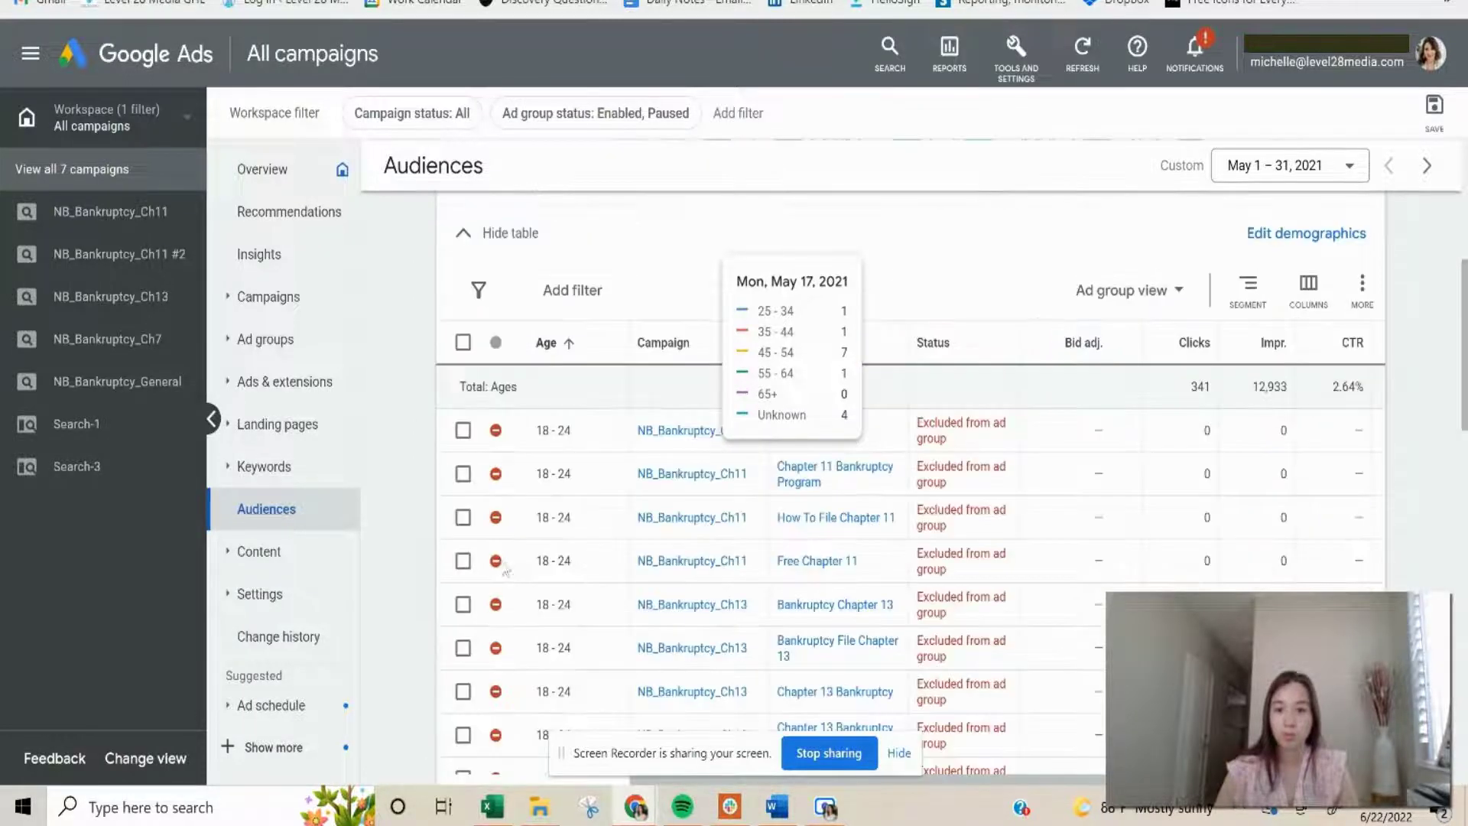
{"action": "scroll", "coordinate": [498, 564], "scroll_direction": "down", "scroll_amount": 4}
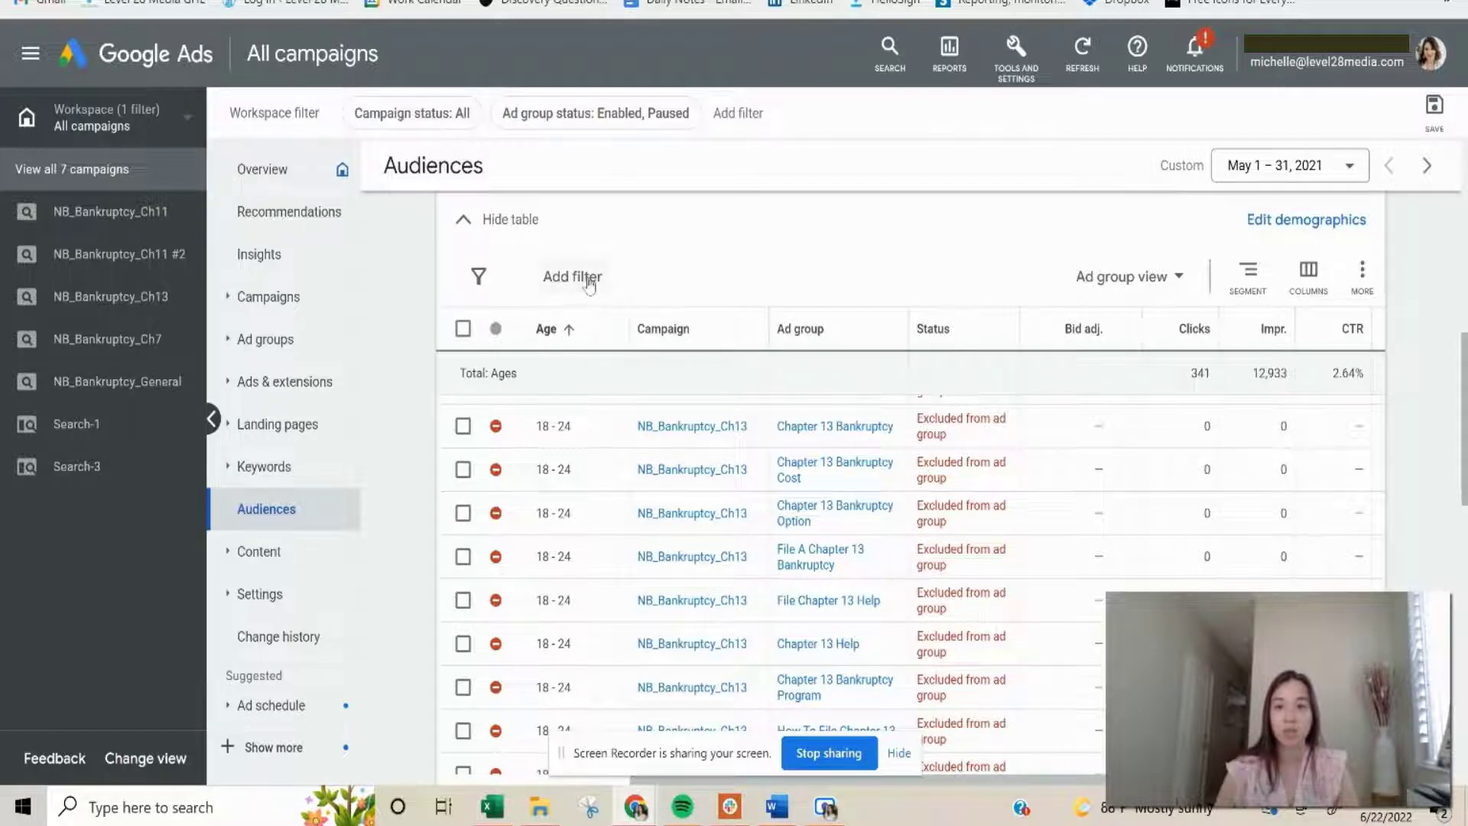
Filter the age demographics table to the 18 - 24 and 25 - 34 age ranges
{"action": "left_click", "coordinate": [588, 278]}
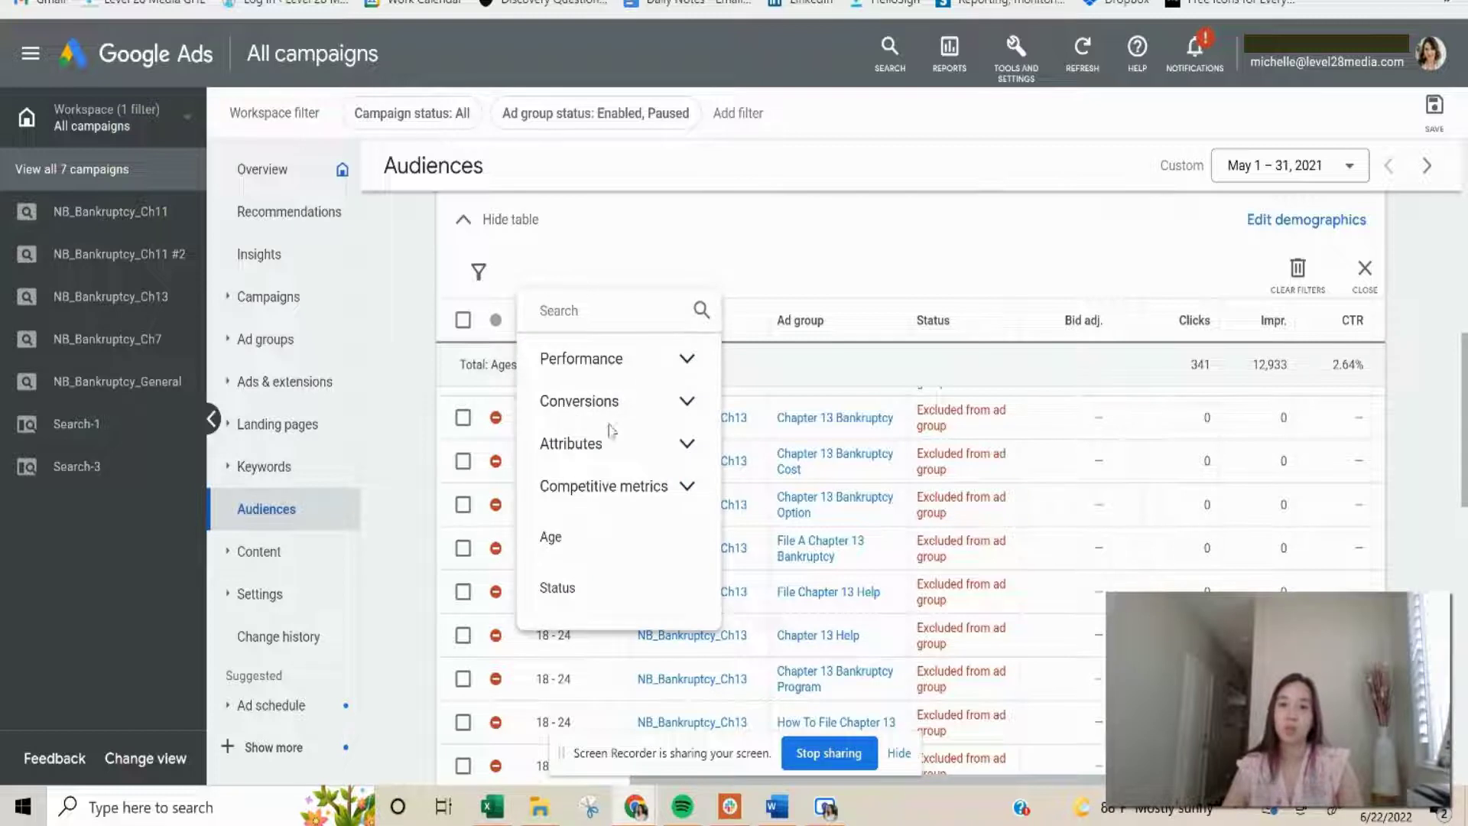
{"action": "left_click", "coordinate": [597, 543]}
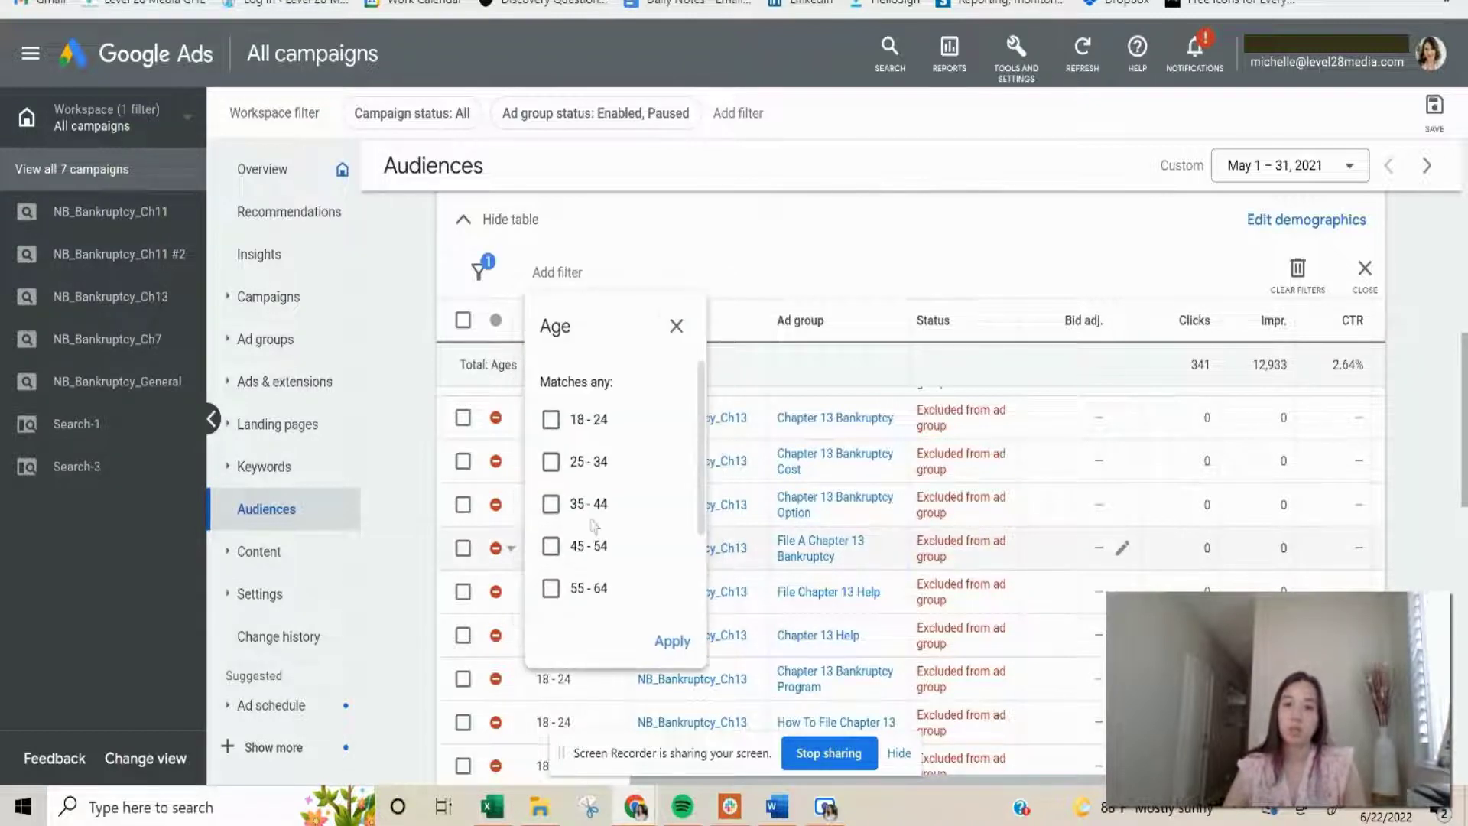
{"action": "left_click", "coordinate": [551, 419]}
{"action": "left_click", "coordinate": [550, 463]}
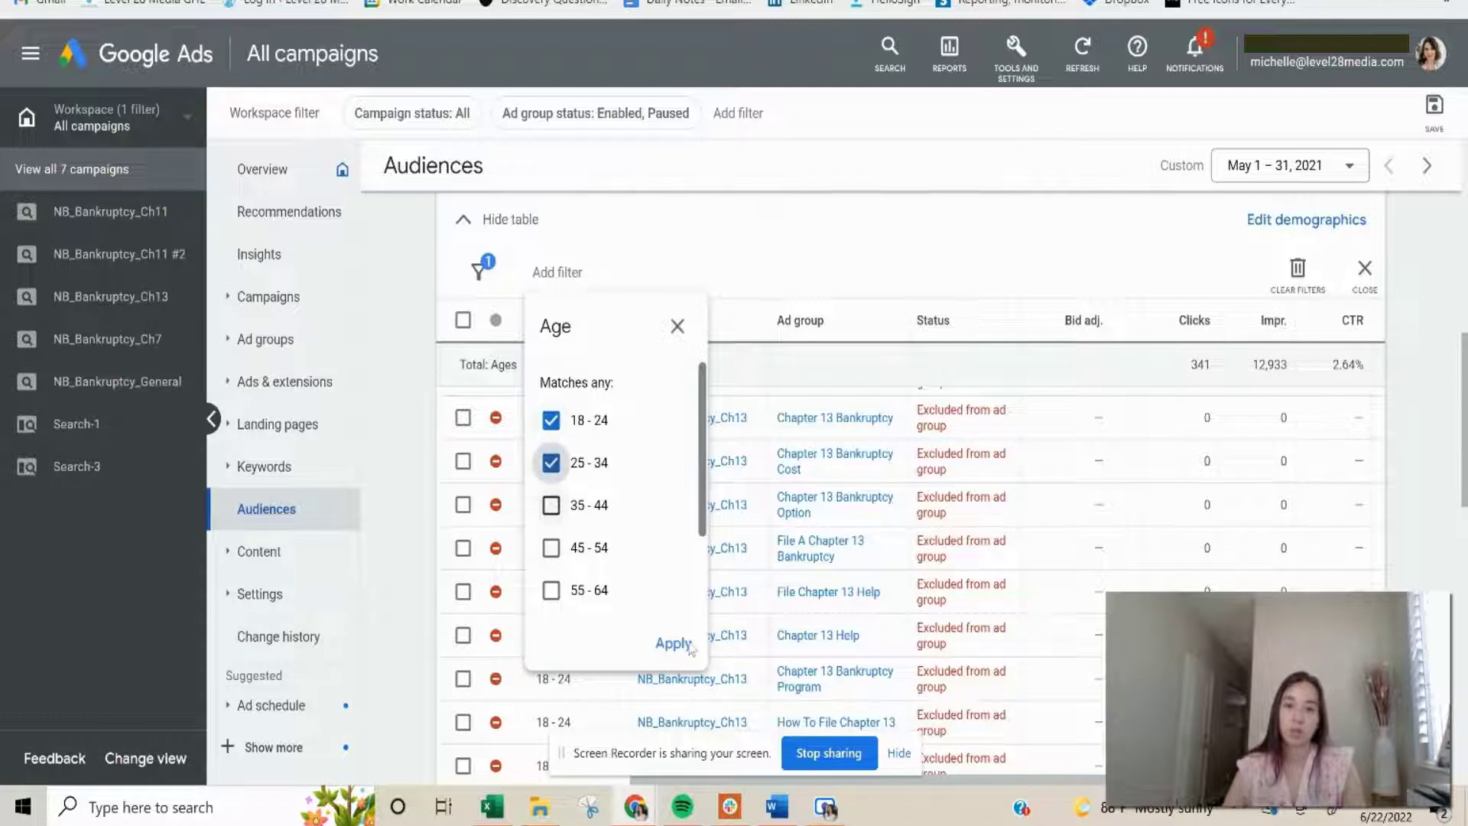
{"action": "left_click", "coordinate": [673, 643]}
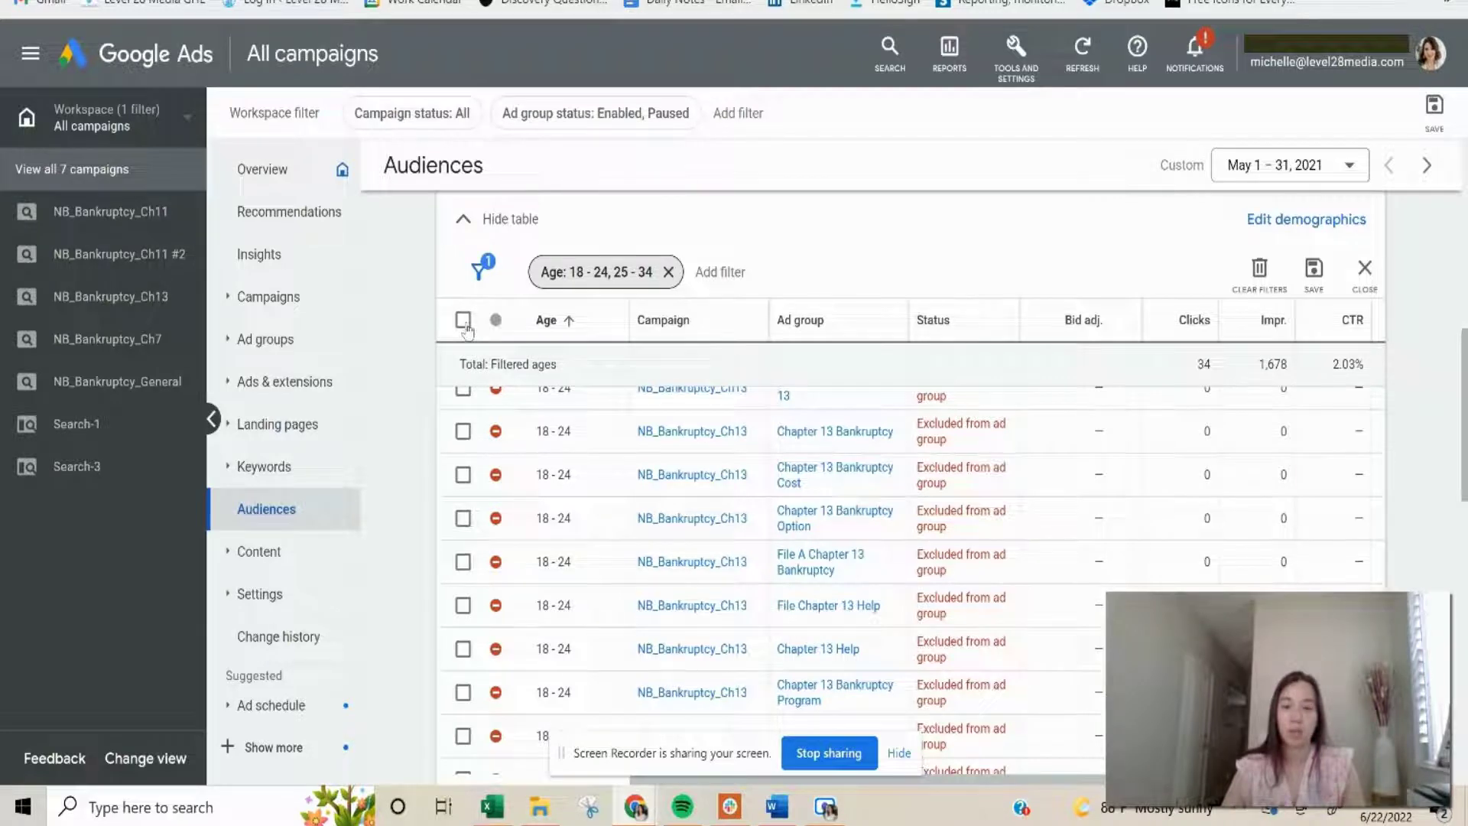
Select all filtered age rows, view the bulk edit options such as excluding from ad group, and close the selection without changes
{"action": "left_click", "coordinate": [463, 320]}
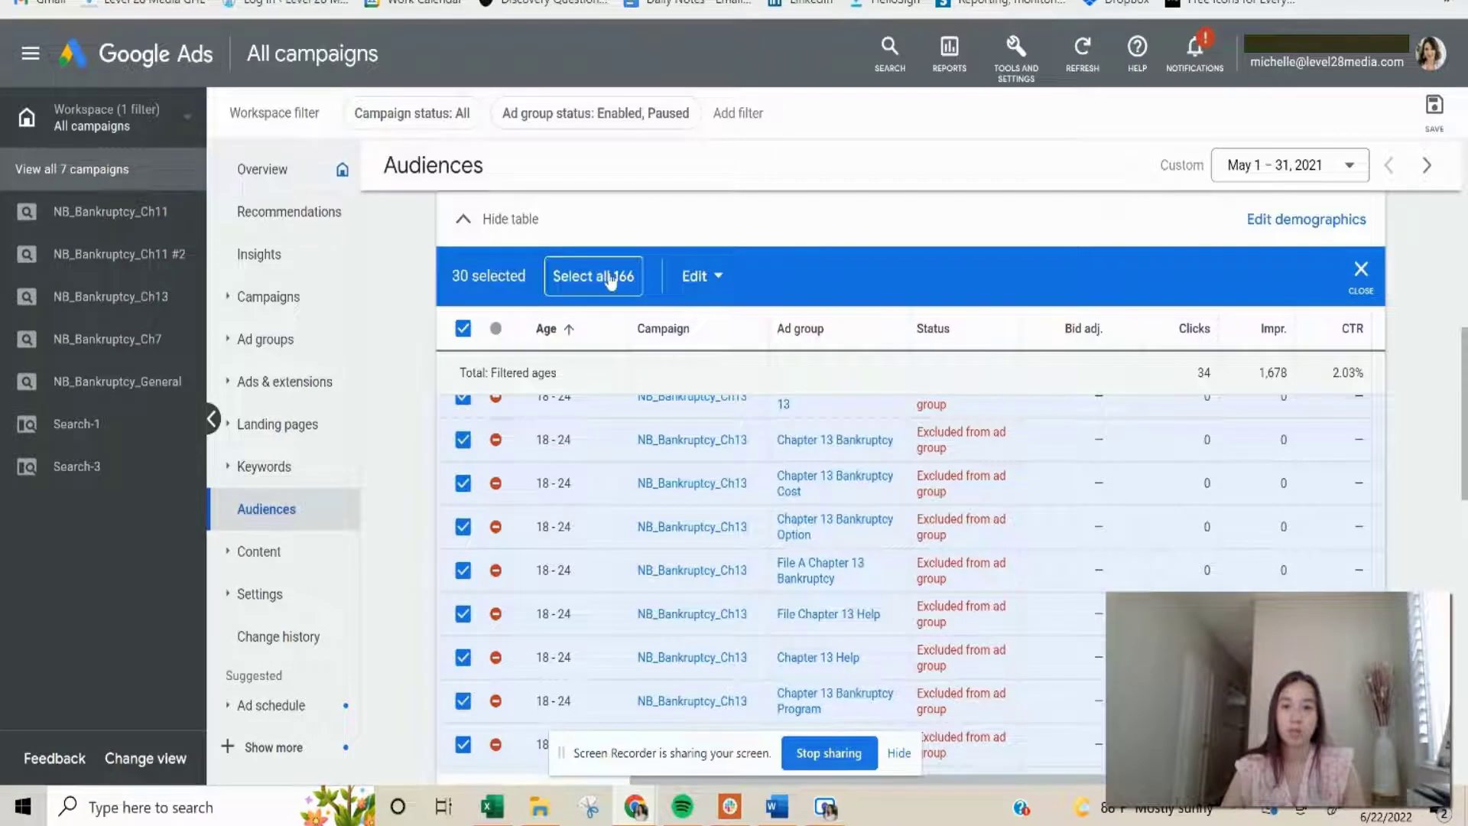
{"action": "left_click", "coordinate": [610, 279]}
{"action": "left_click", "coordinate": [622, 278]}
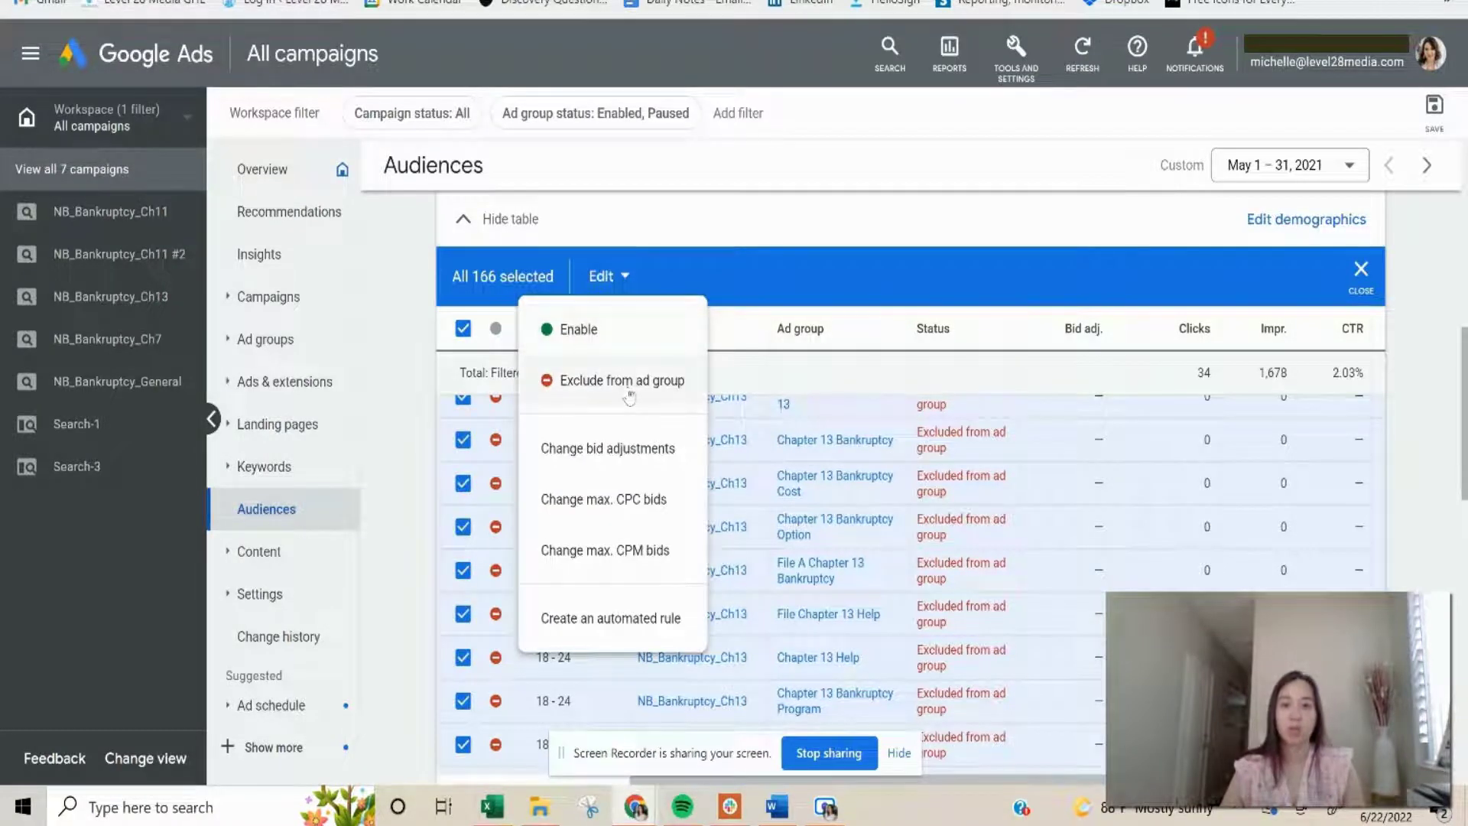
{"action": "left_click", "coordinate": [1361, 272]}
{"action": "scroll", "coordinate": [909, 298], "scroll_direction": "up", "scroll_amount": 10}
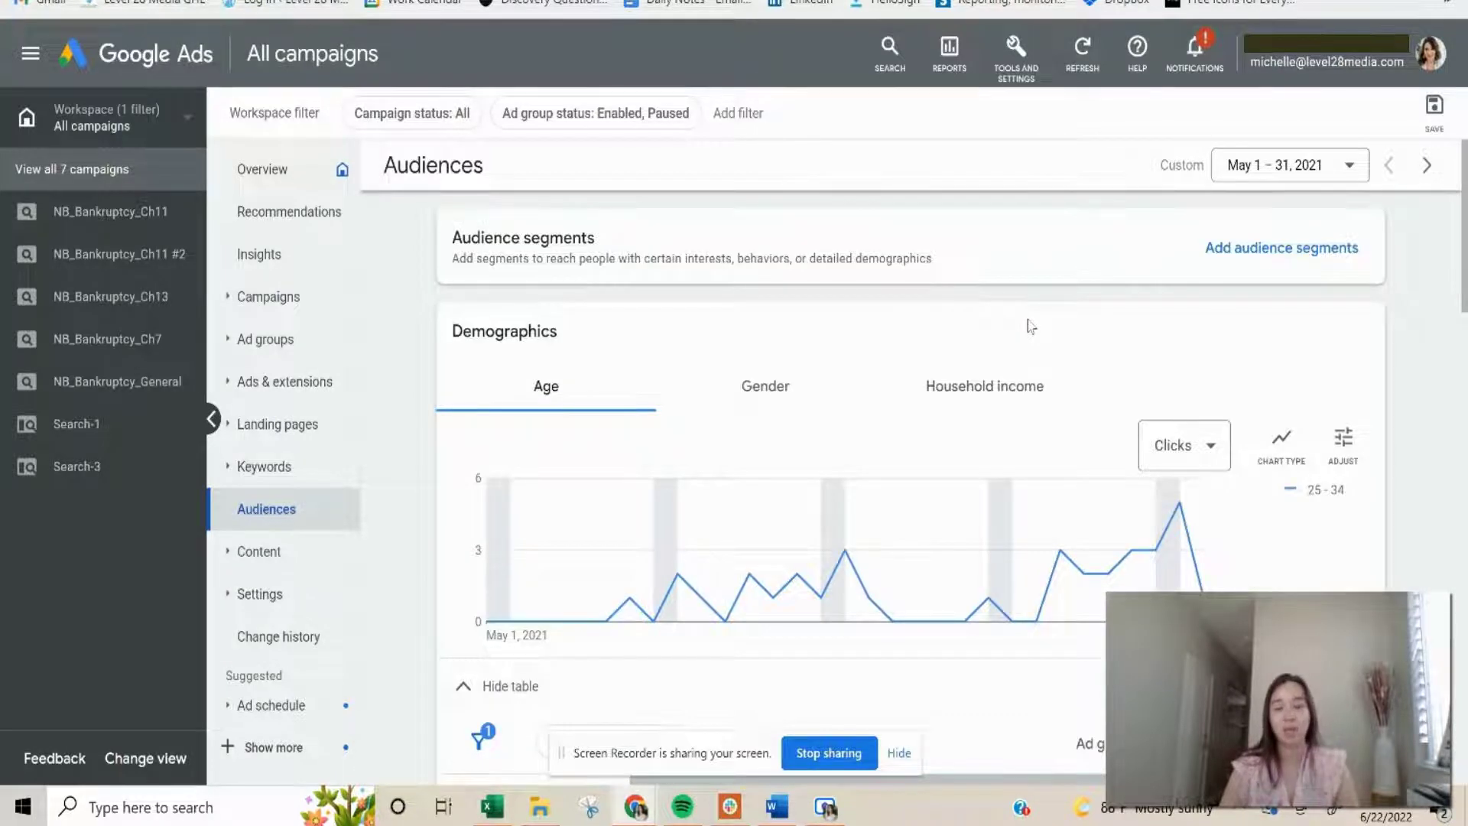
Switch to the Google Ads Editor web page and look over its introduction and download option
{"action": "scroll", "coordinate": [1028, 326], "scroll_direction": "down", "scroll_amount": 3}
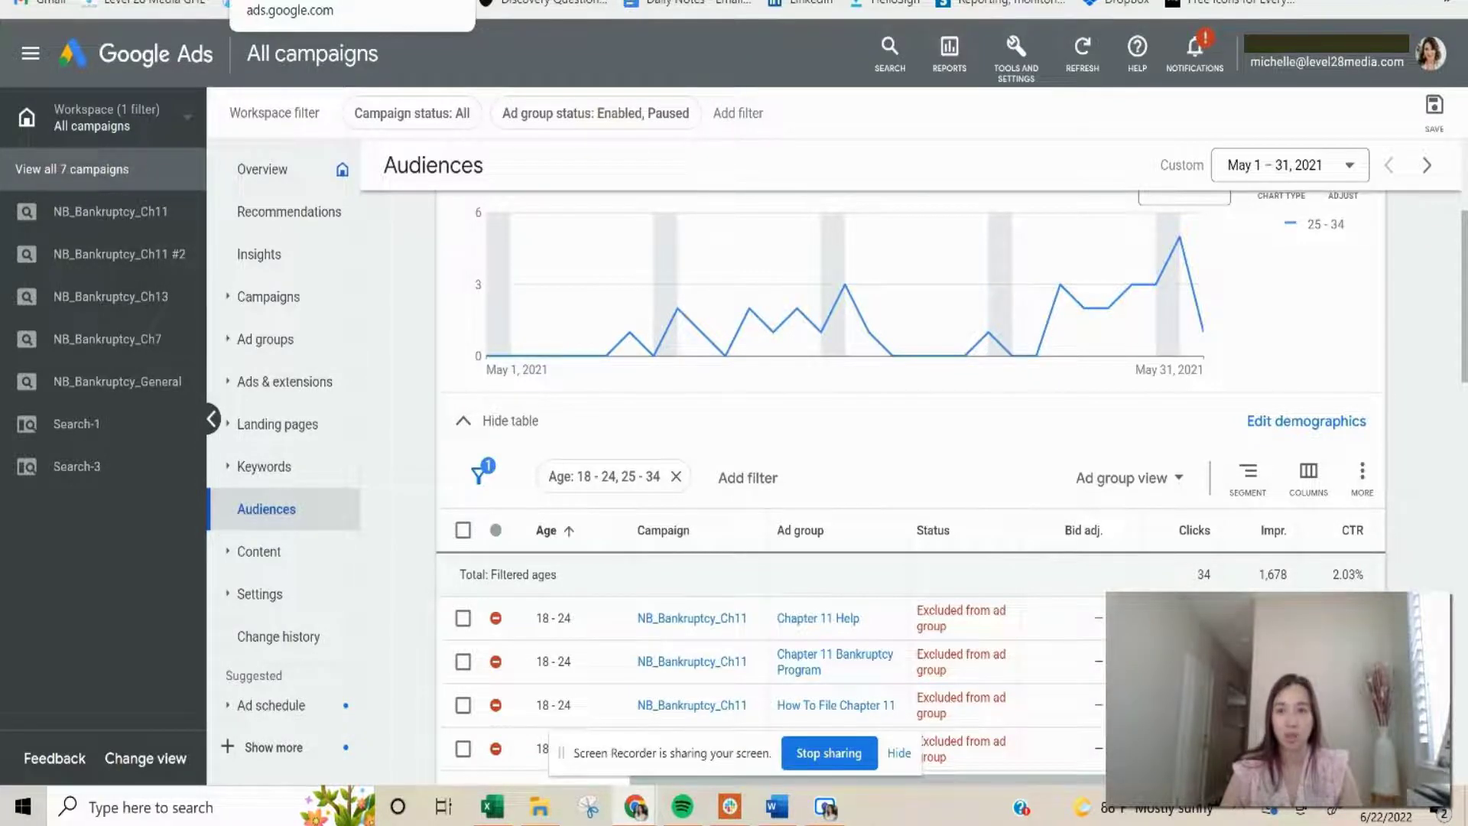
{"action": "left_click", "coordinate": [306, 1]}
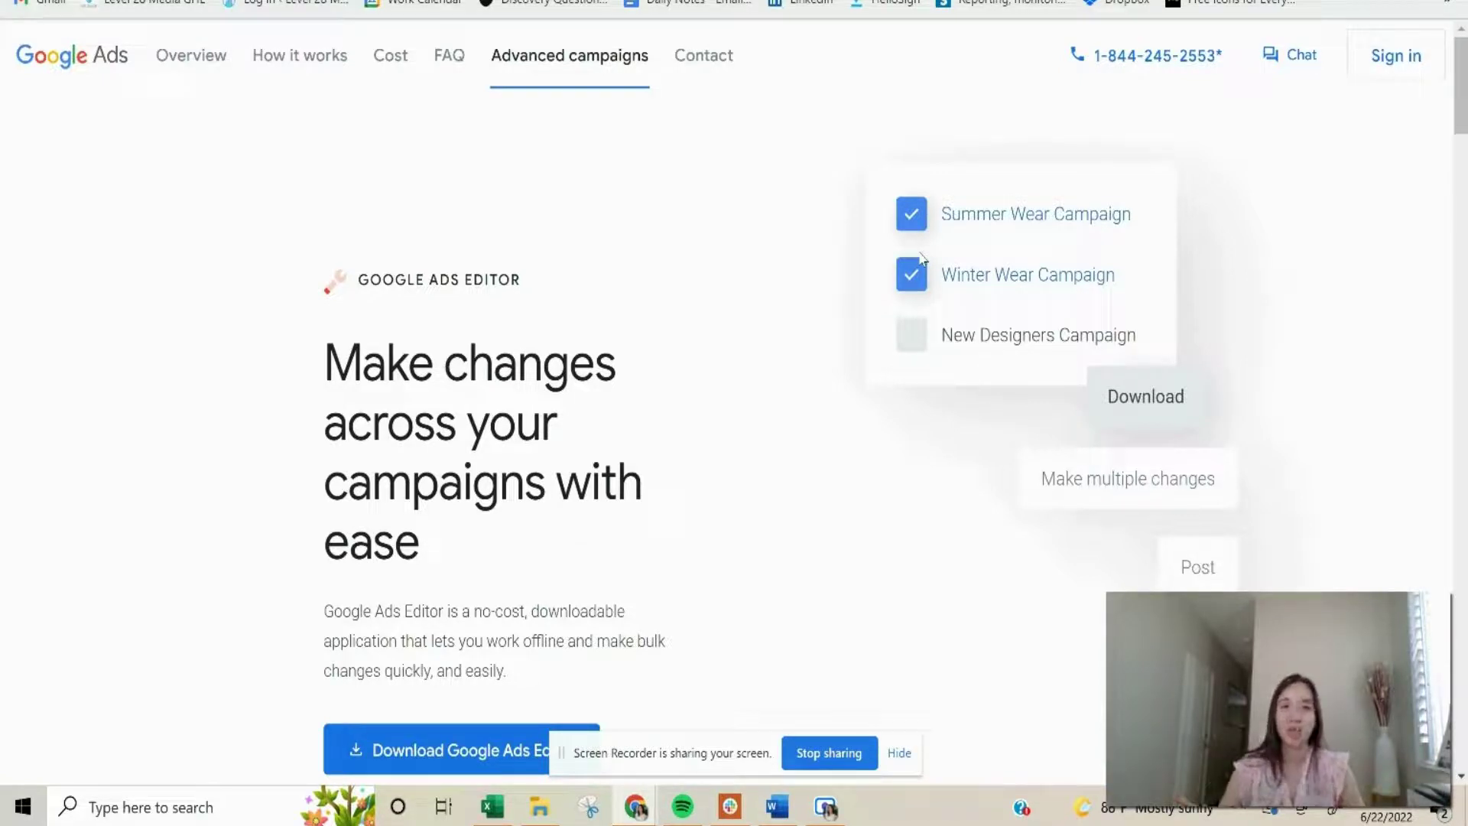
{"action": "scroll", "coordinate": [915, 599], "scroll_direction": "down", "scroll_amount": 3}
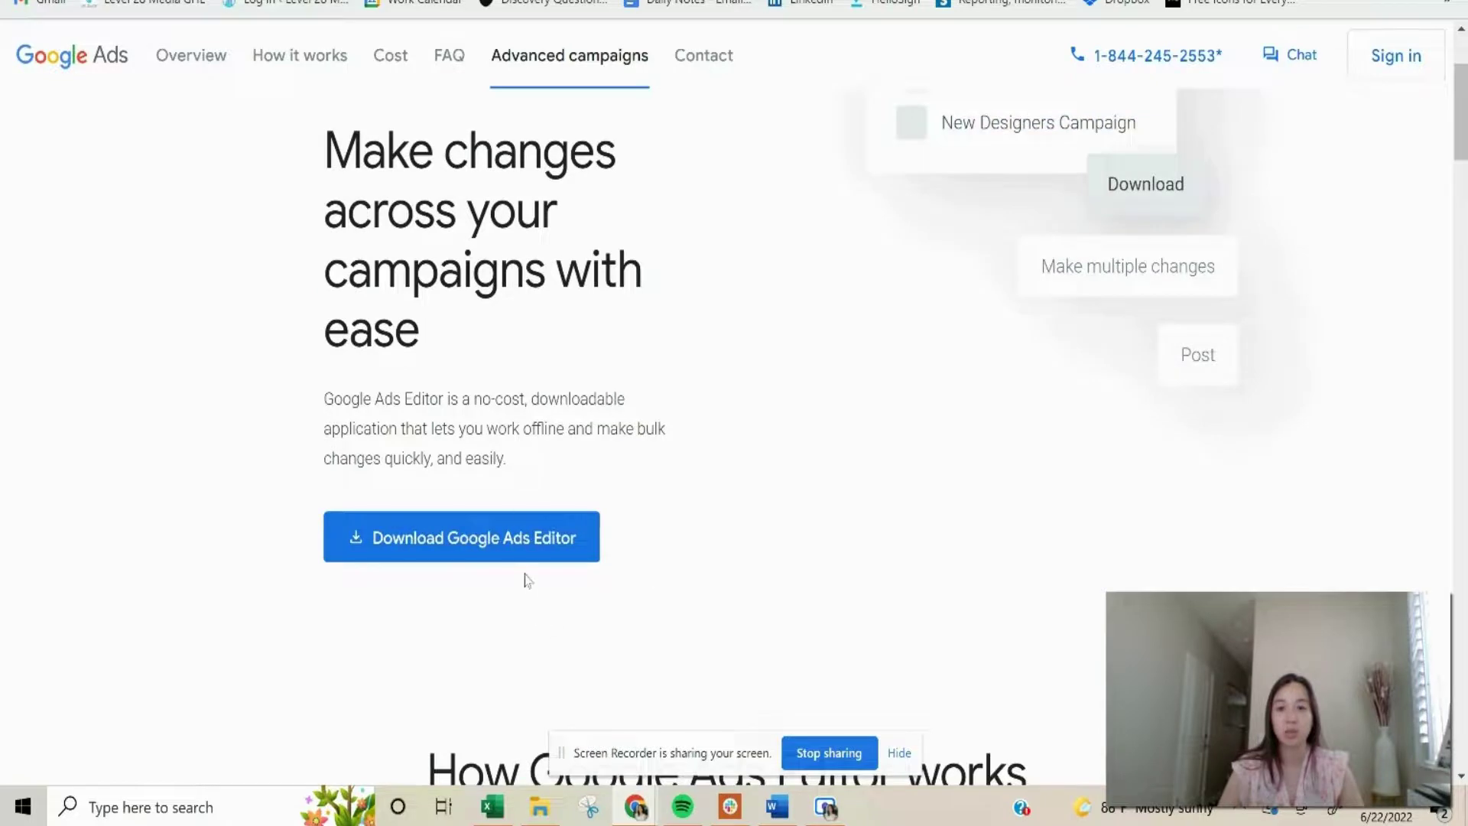